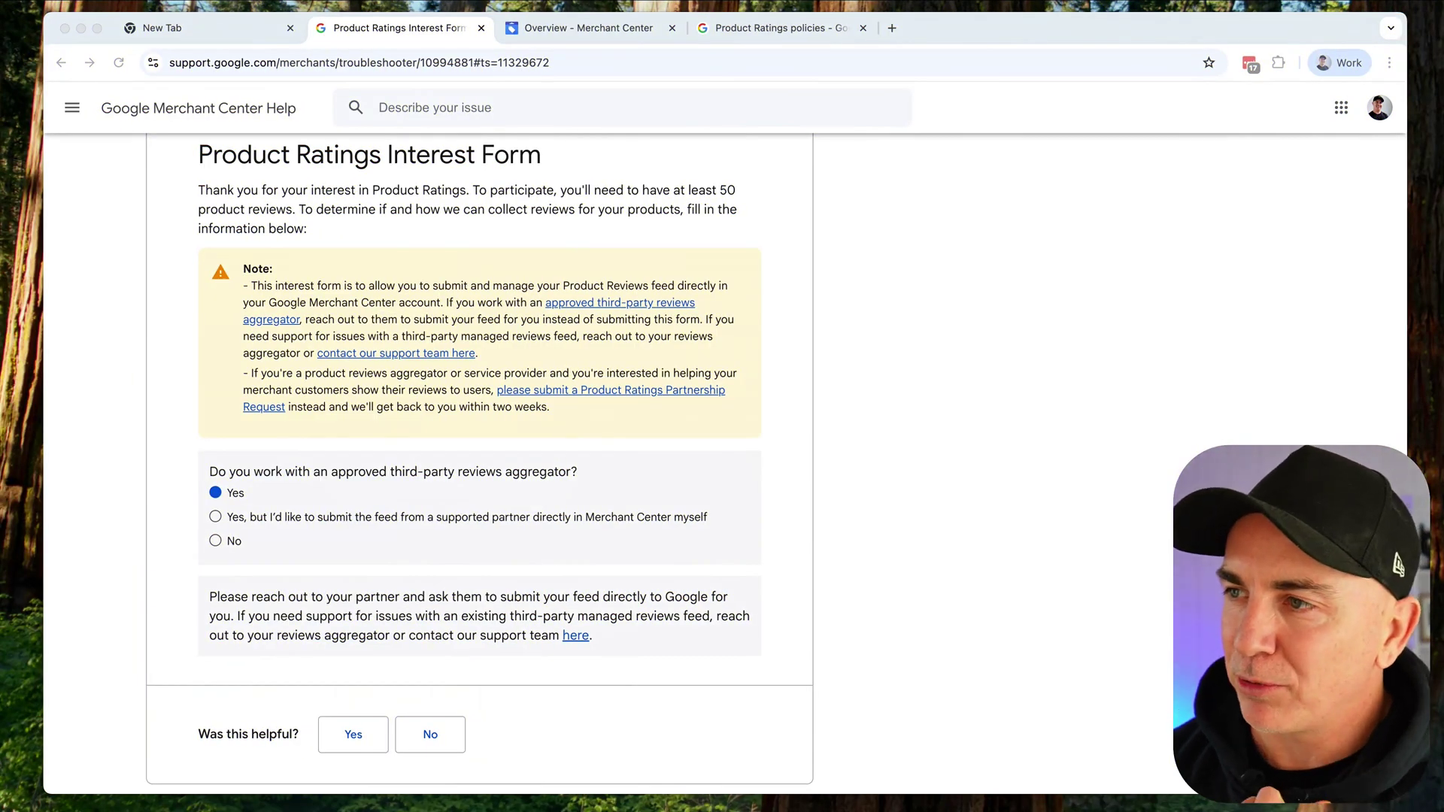
# - Answer that you will submit the partner review feed yourself rather than through an aggregator
pyautogui.click(264, 164)
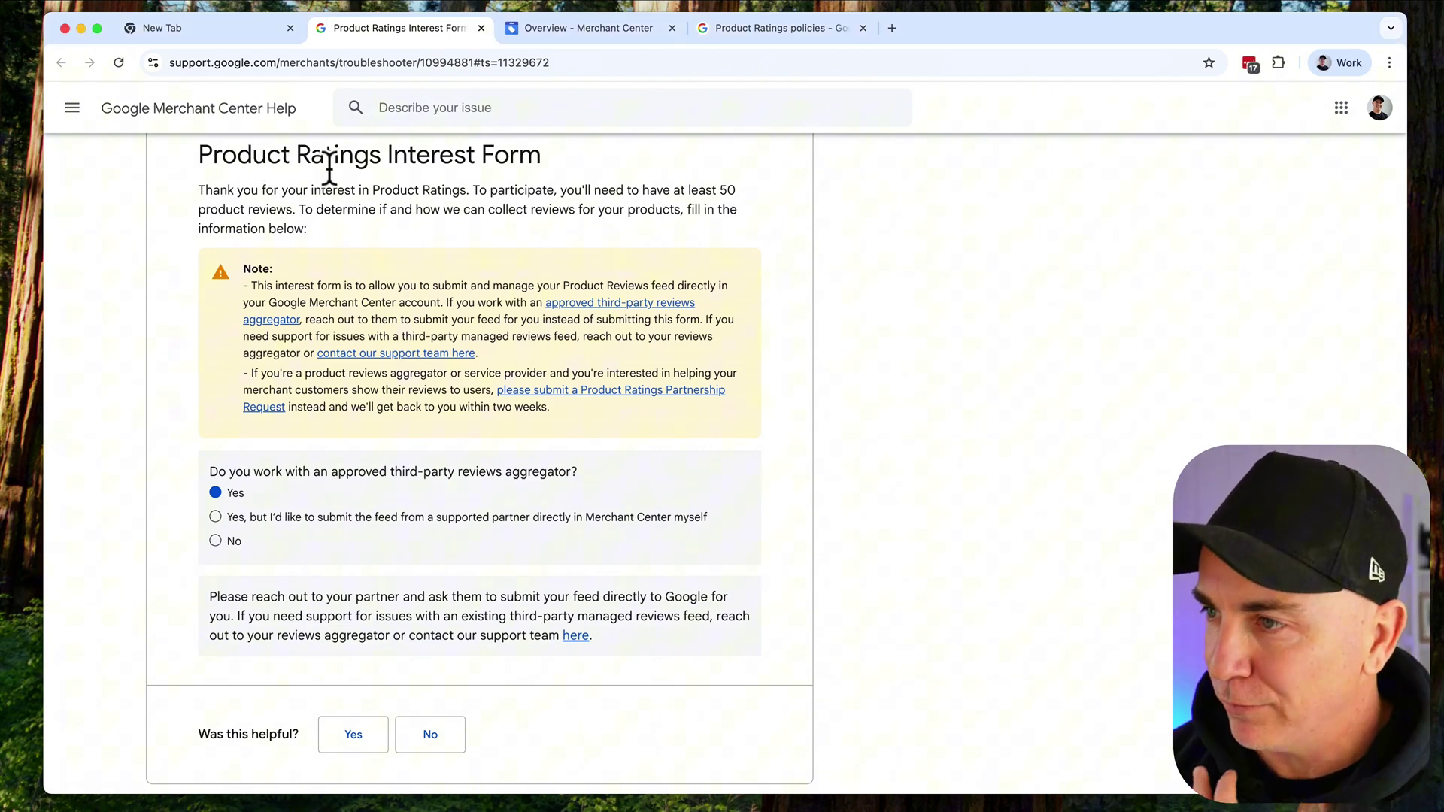
pyautogui.scroll(-1, 368, 207)
pyautogui.moveTo(210, 433); pyautogui.dragTo(588, 436)
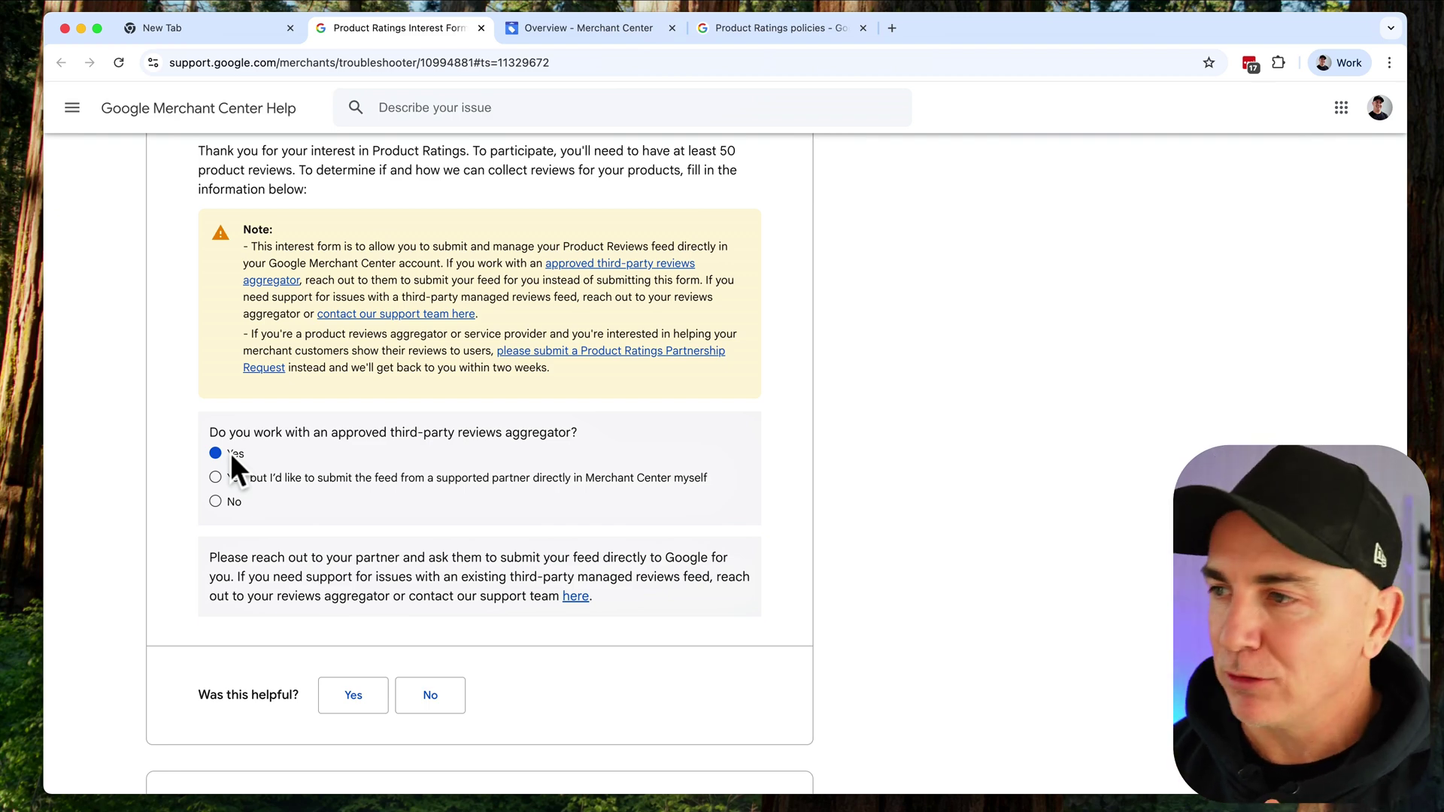
pyautogui.scroll(1, 453, 457)
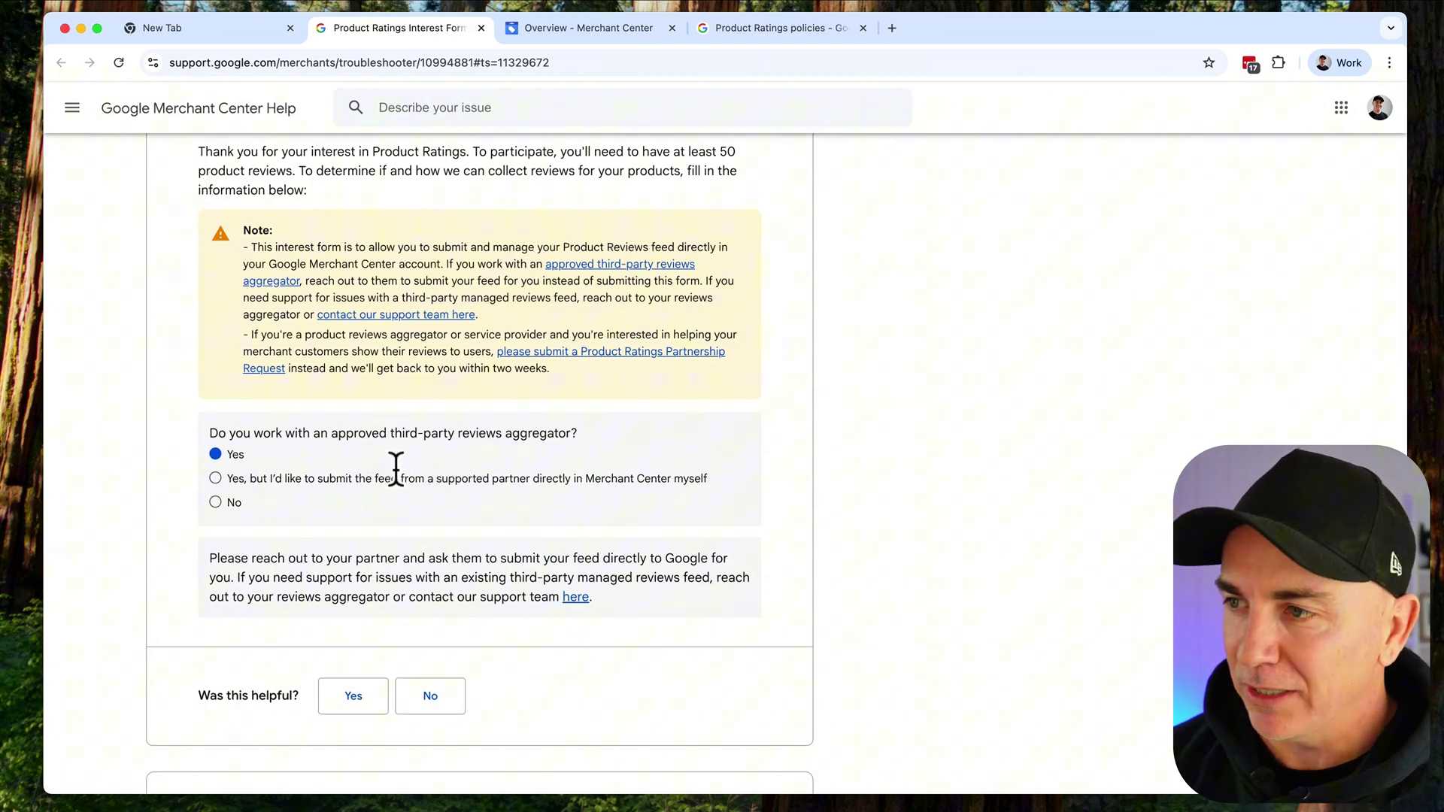
pyautogui.click(328, 482)
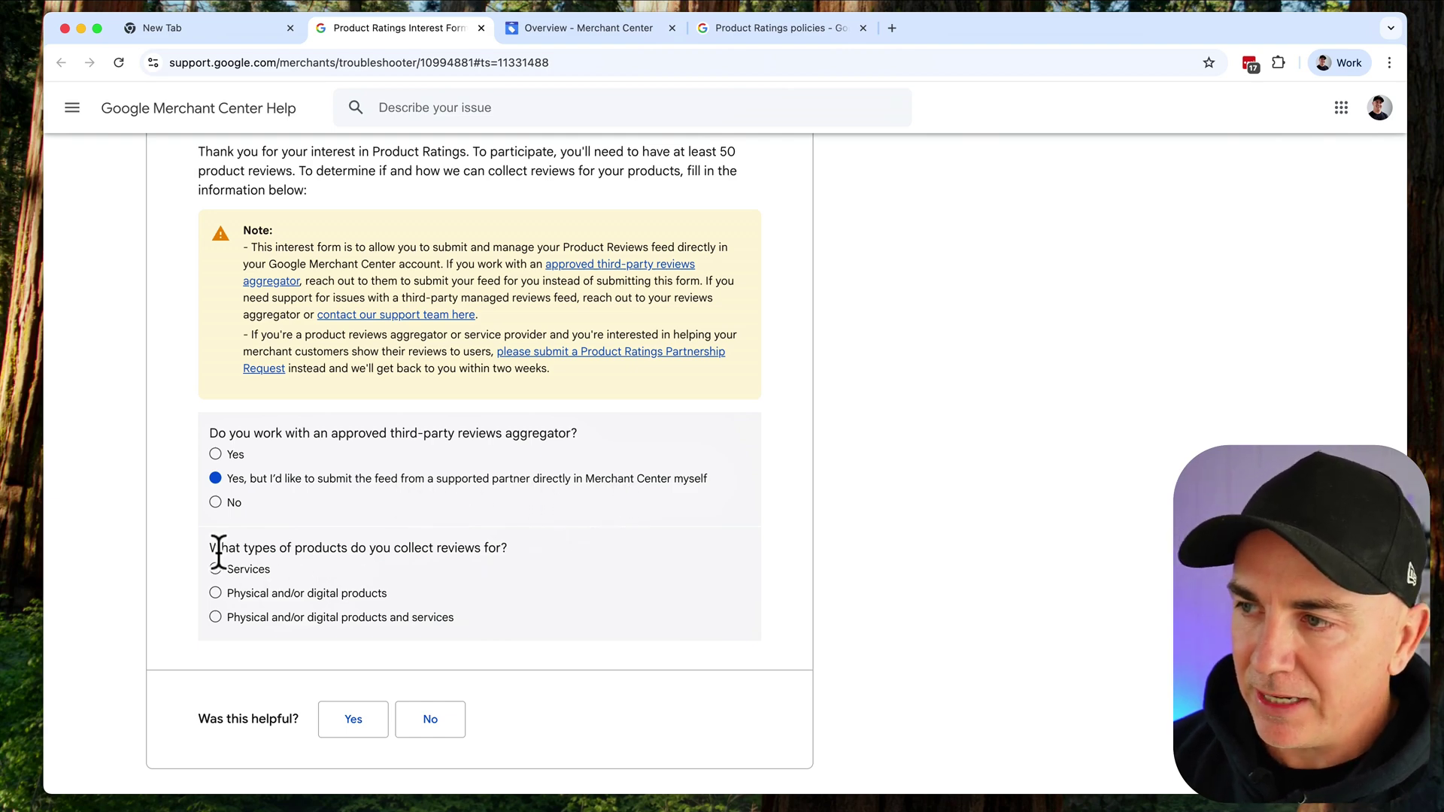
# - Choose 'Physical and/or digital products' and answer Yes to having more than 50 reviews
pyautogui.moveTo(214, 552); pyautogui.dragTo(522, 548)
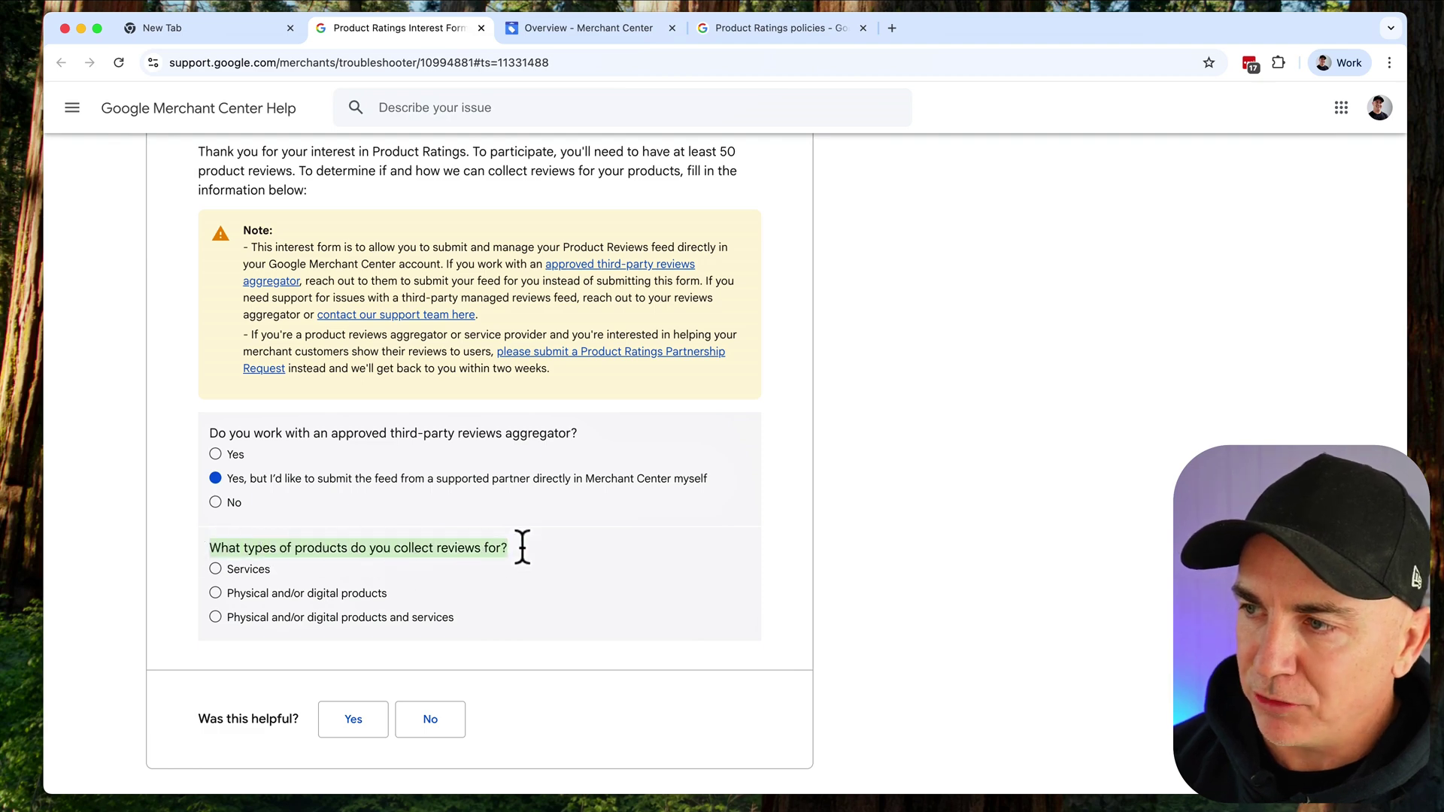
pyautogui.click(216, 593)
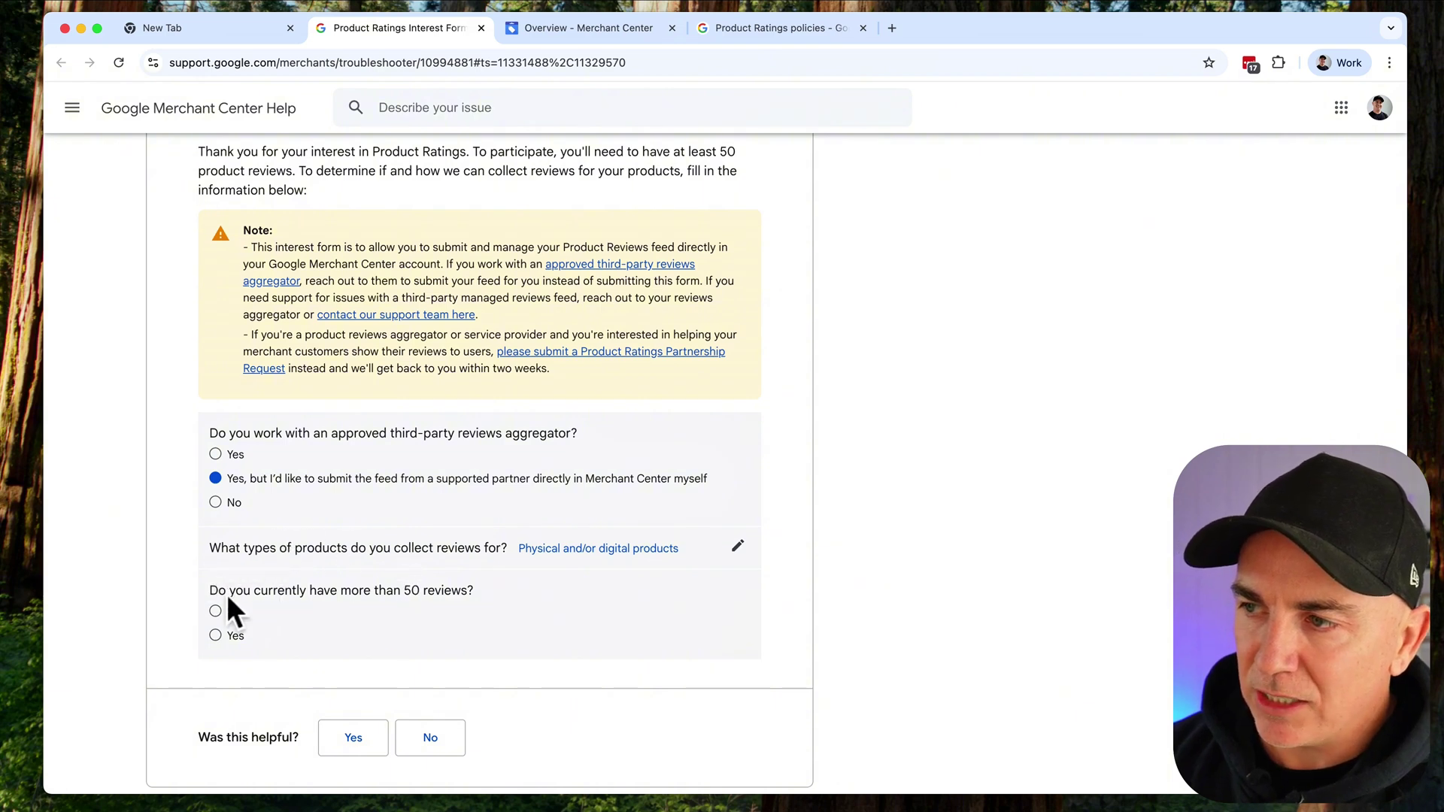
pyautogui.click(216, 634)
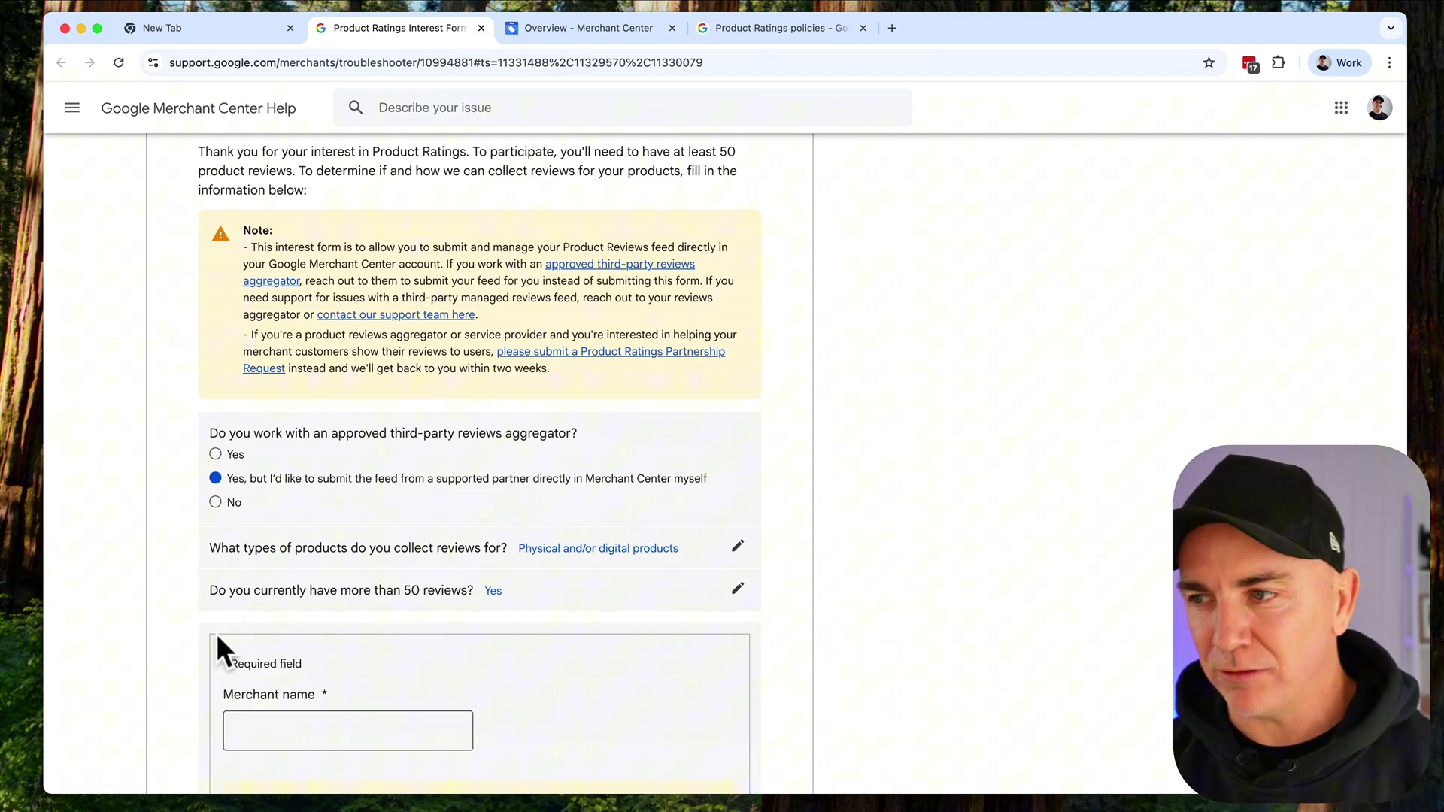
# - Enter 'Dosed' as the merchant name on the Product Ratings Interest Form
pyautogui.scroll(-3, 505, 554)
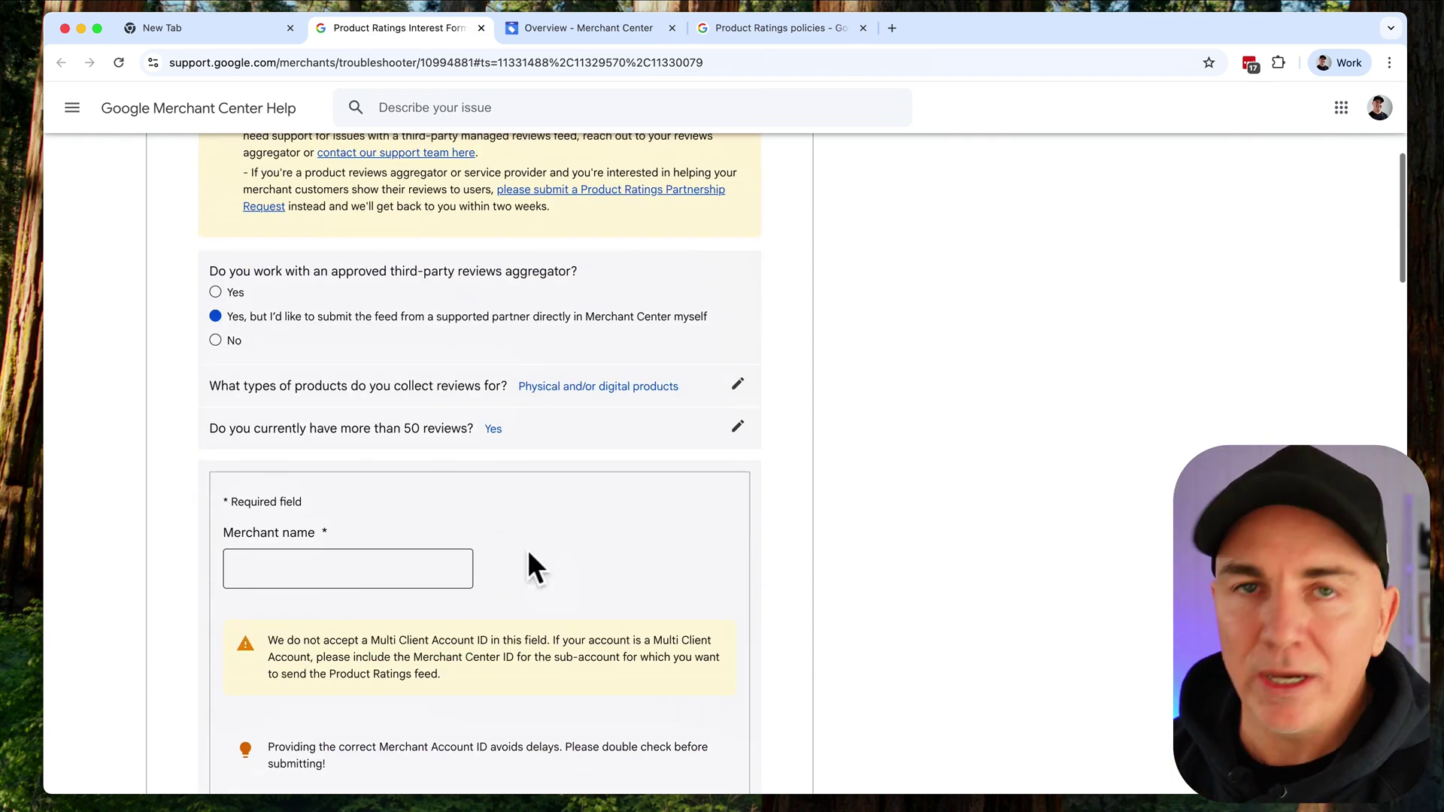
pyautogui.scroll(-4, 516, 518)
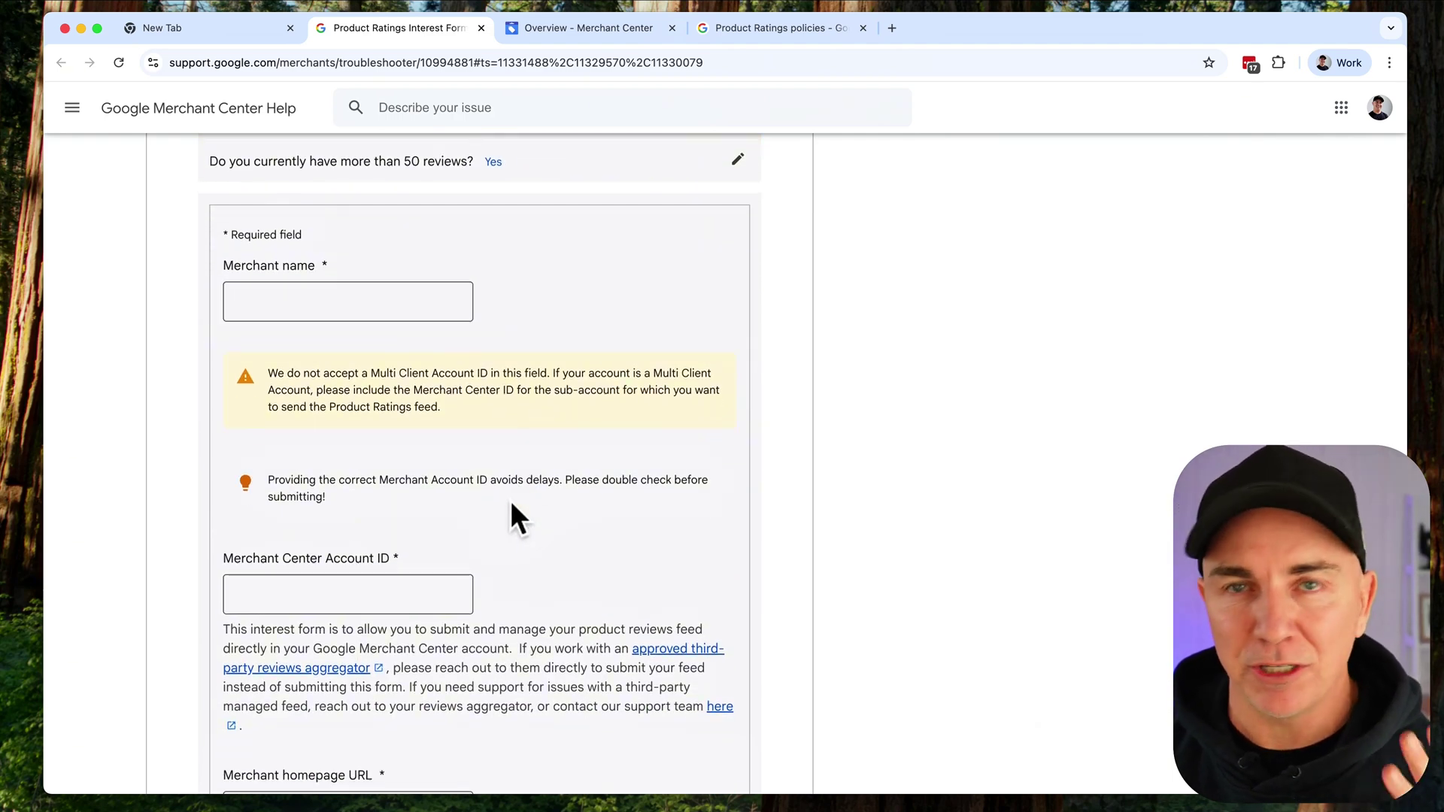
pyautogui.scroll(-1, 512, 500)
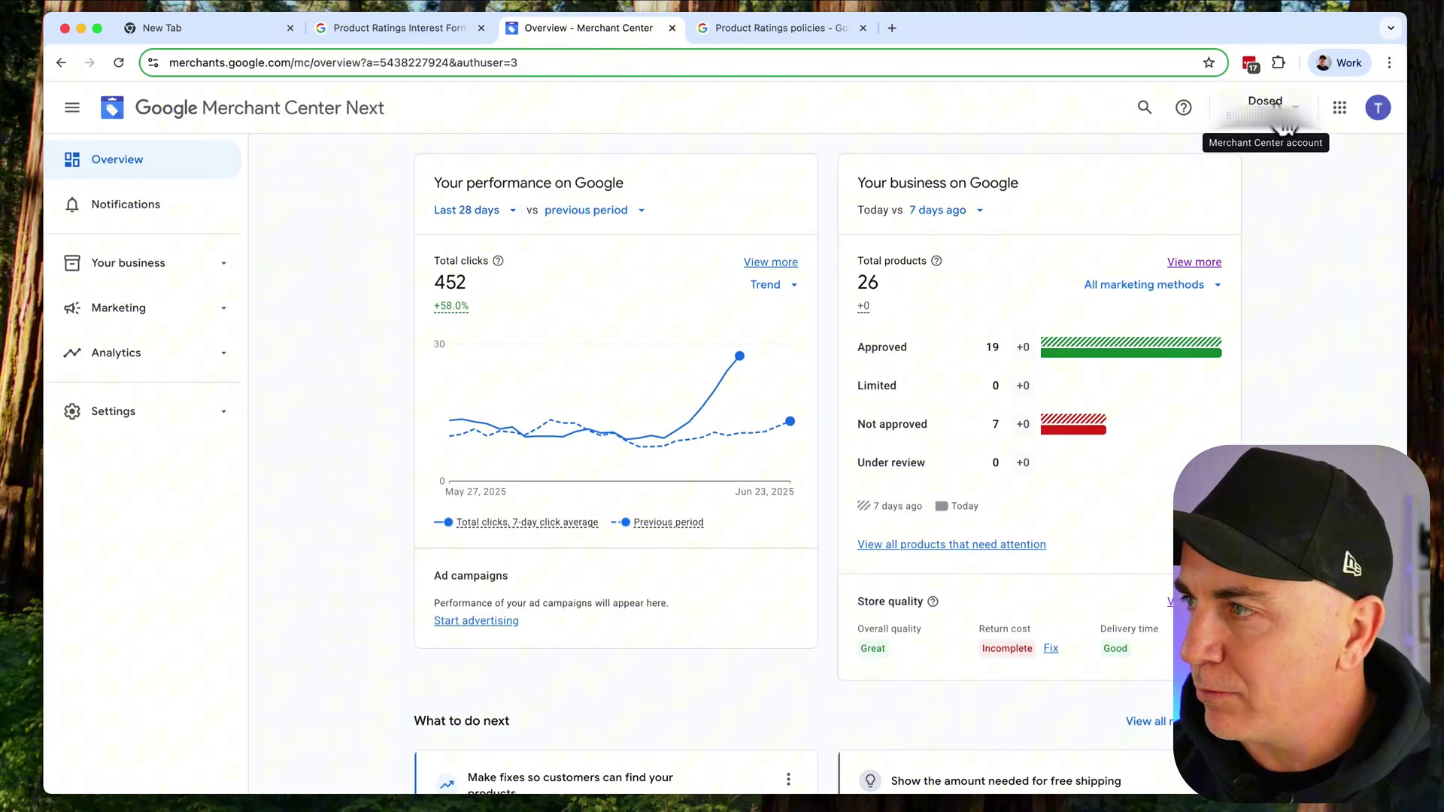
pyautogui.click(399, 29)
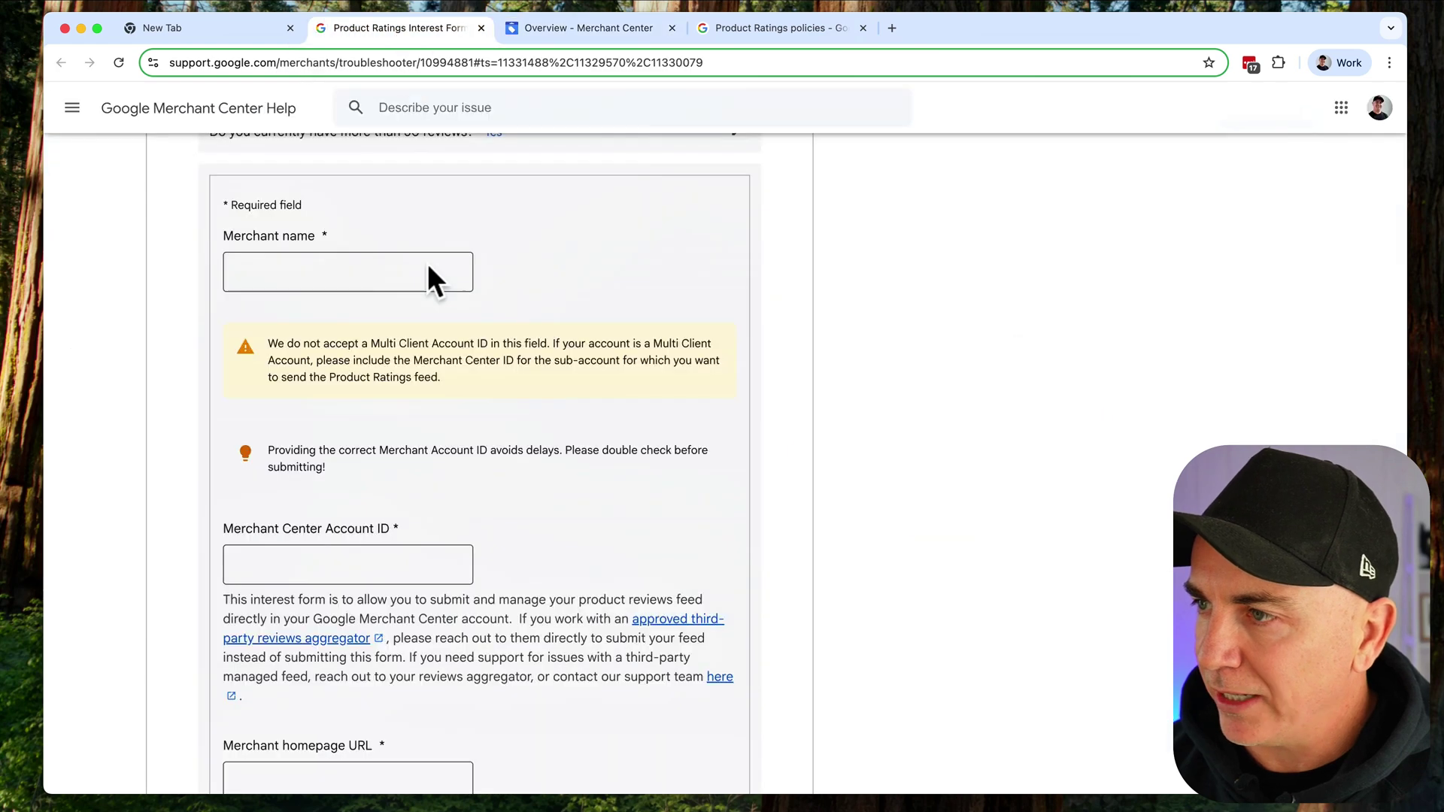
pyautogui.click(365, 278)
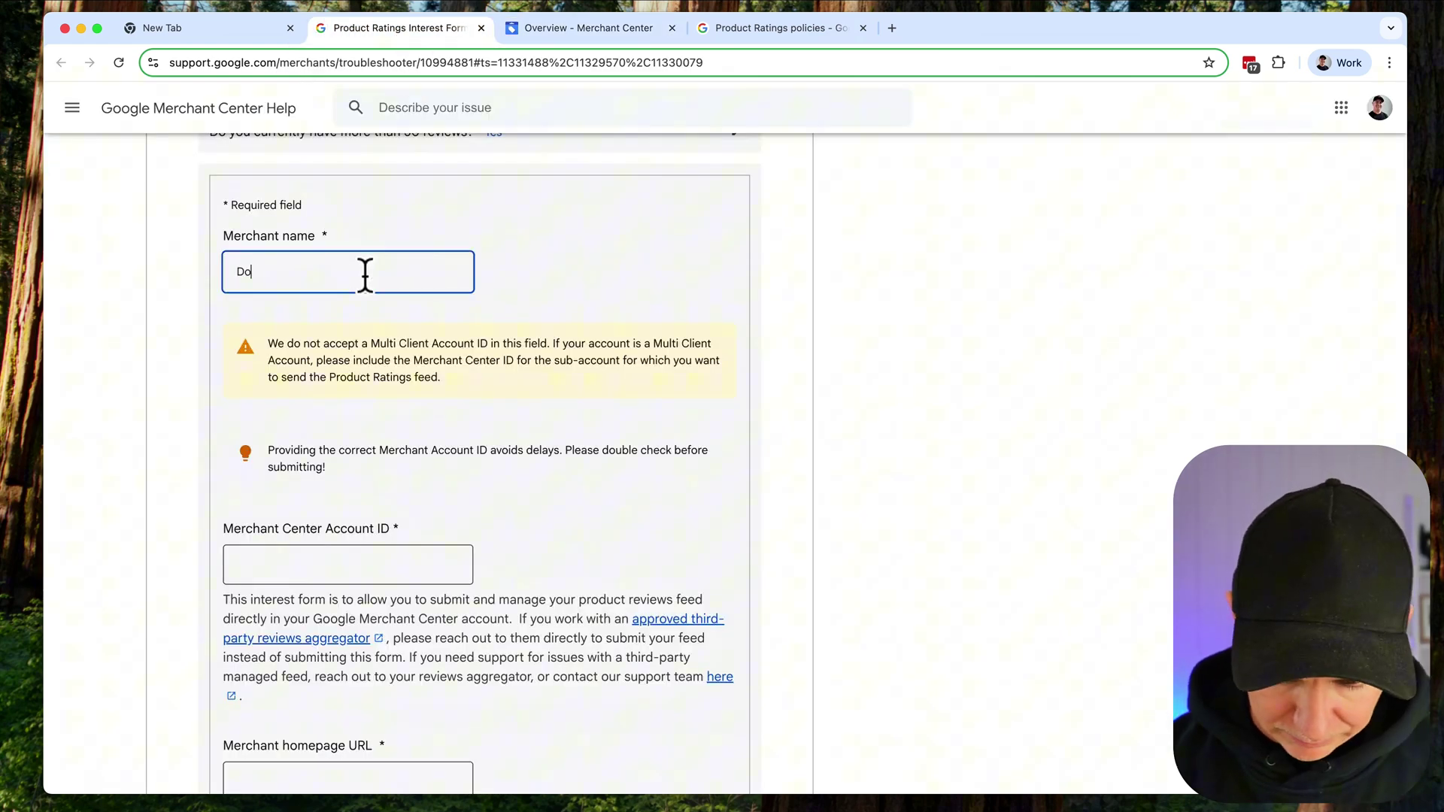
pyautogui.click(501, 370)
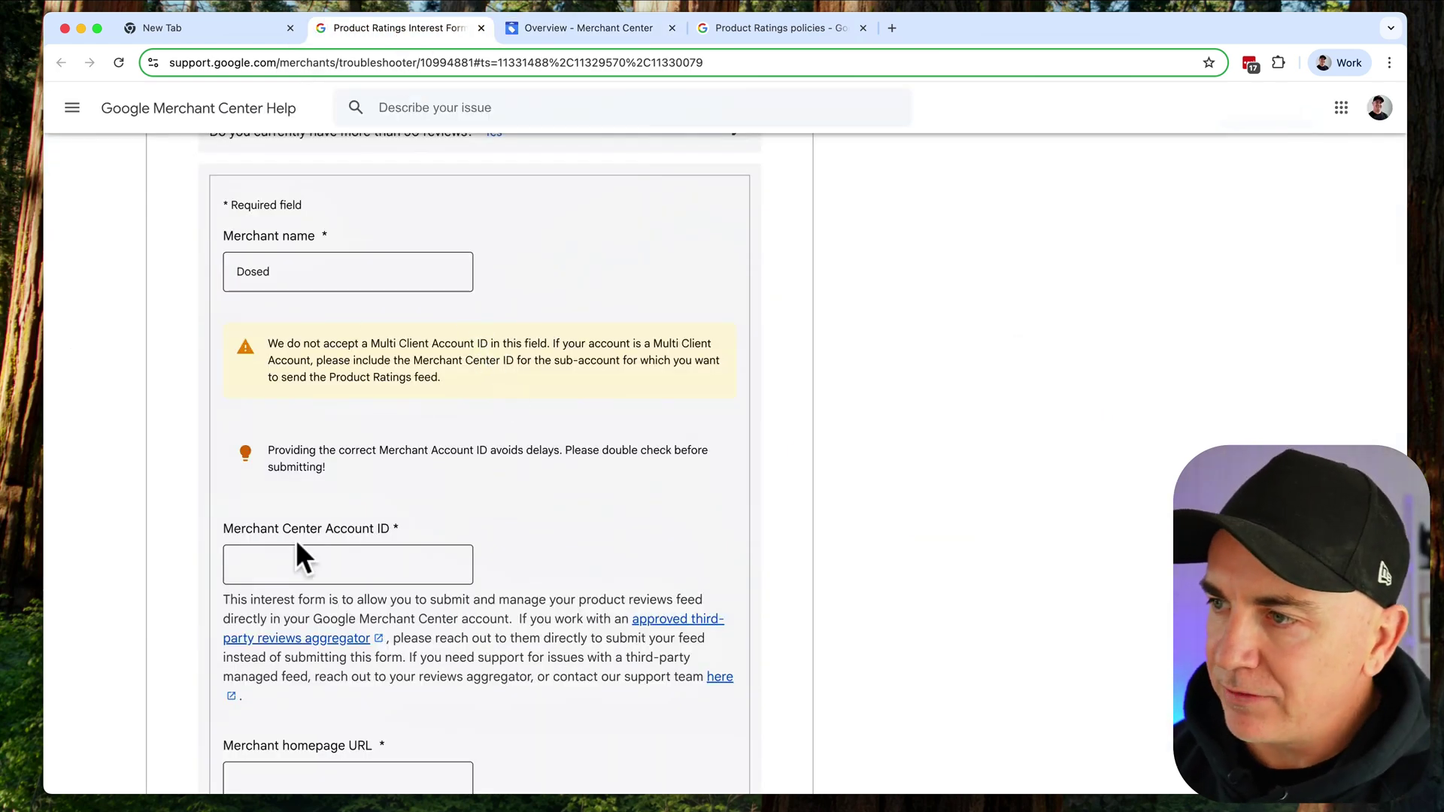
pyautogui.scroll(-2, 290, 543)
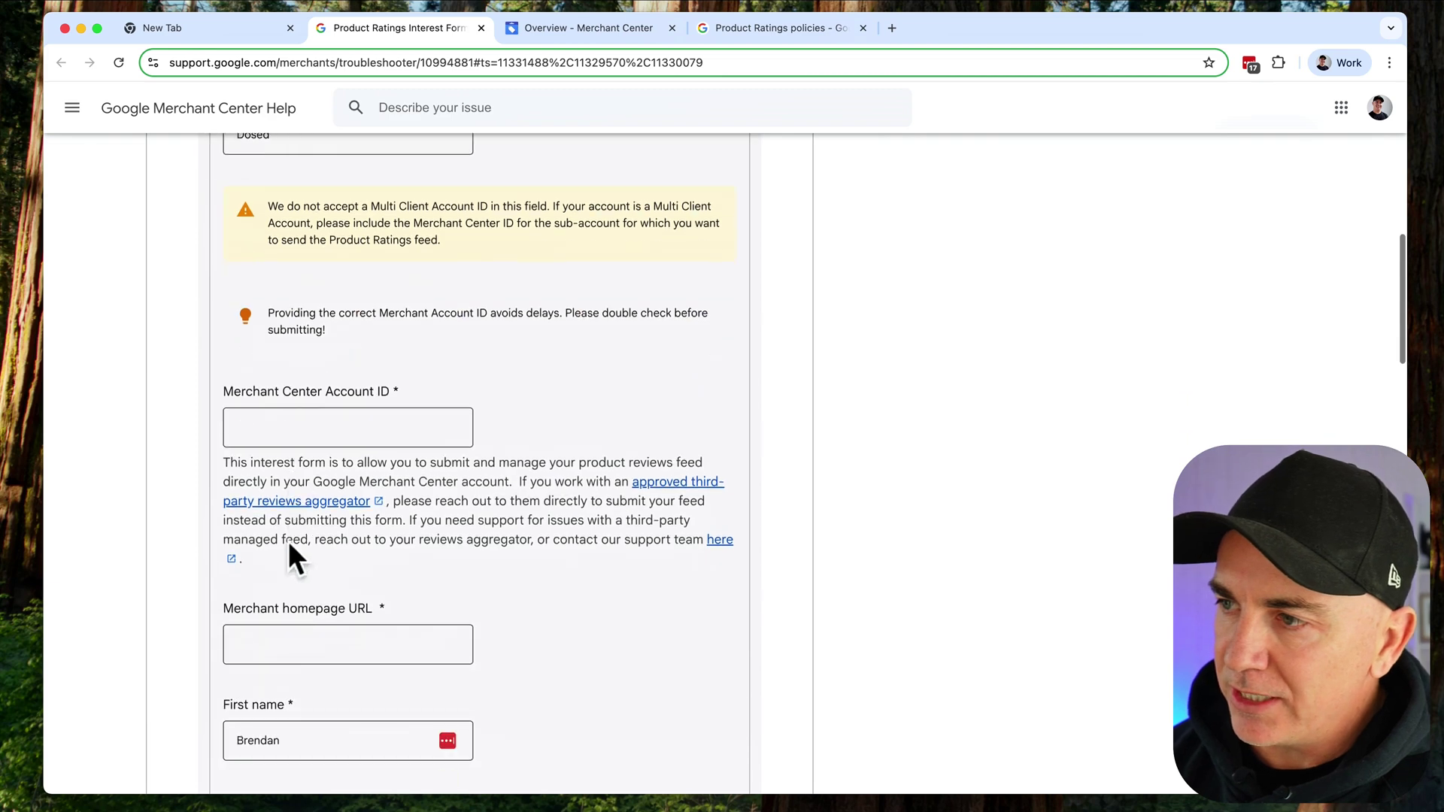
pyautogui.click(589, 30)
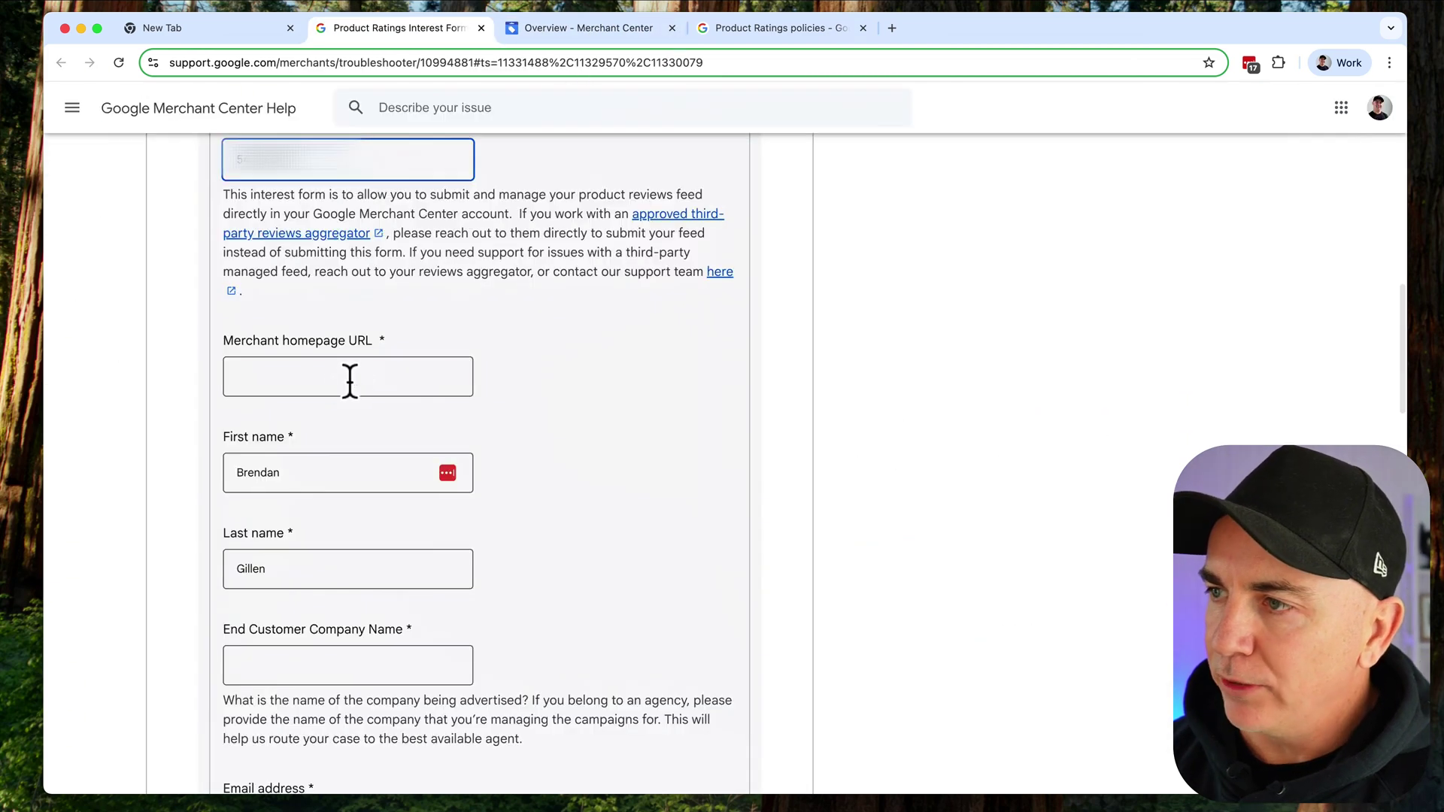
pyautogui.click(349, 380)
pyautogui.write('https://getdosed.co')
# - Enter 'Dosed Drinks' as the end customer company name, answer No for CSS, and submit
pyautogui.scroll(-3, 316, 406)
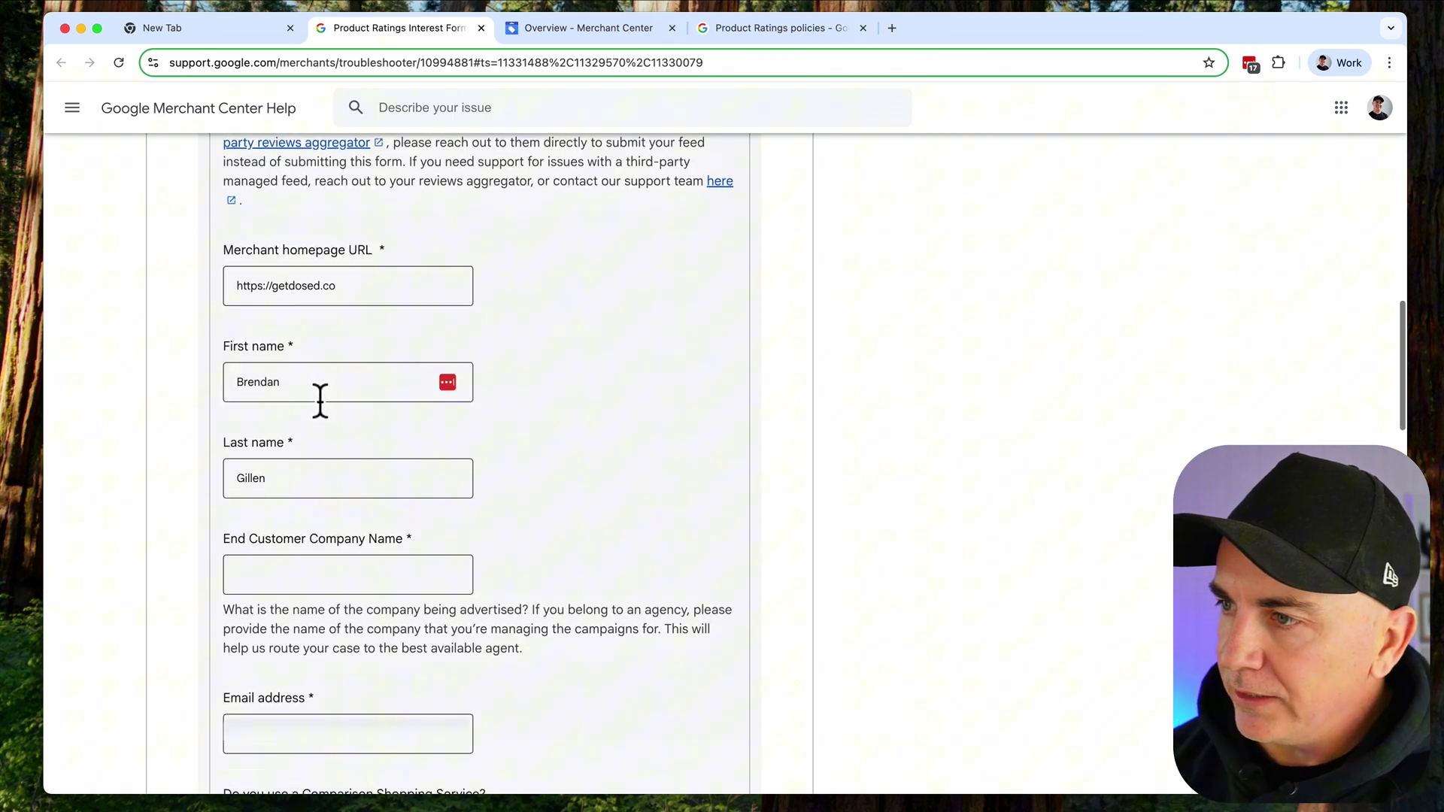
pyautogui.scroll(-1, 312, 533)
pyautogui.click(251, 468)
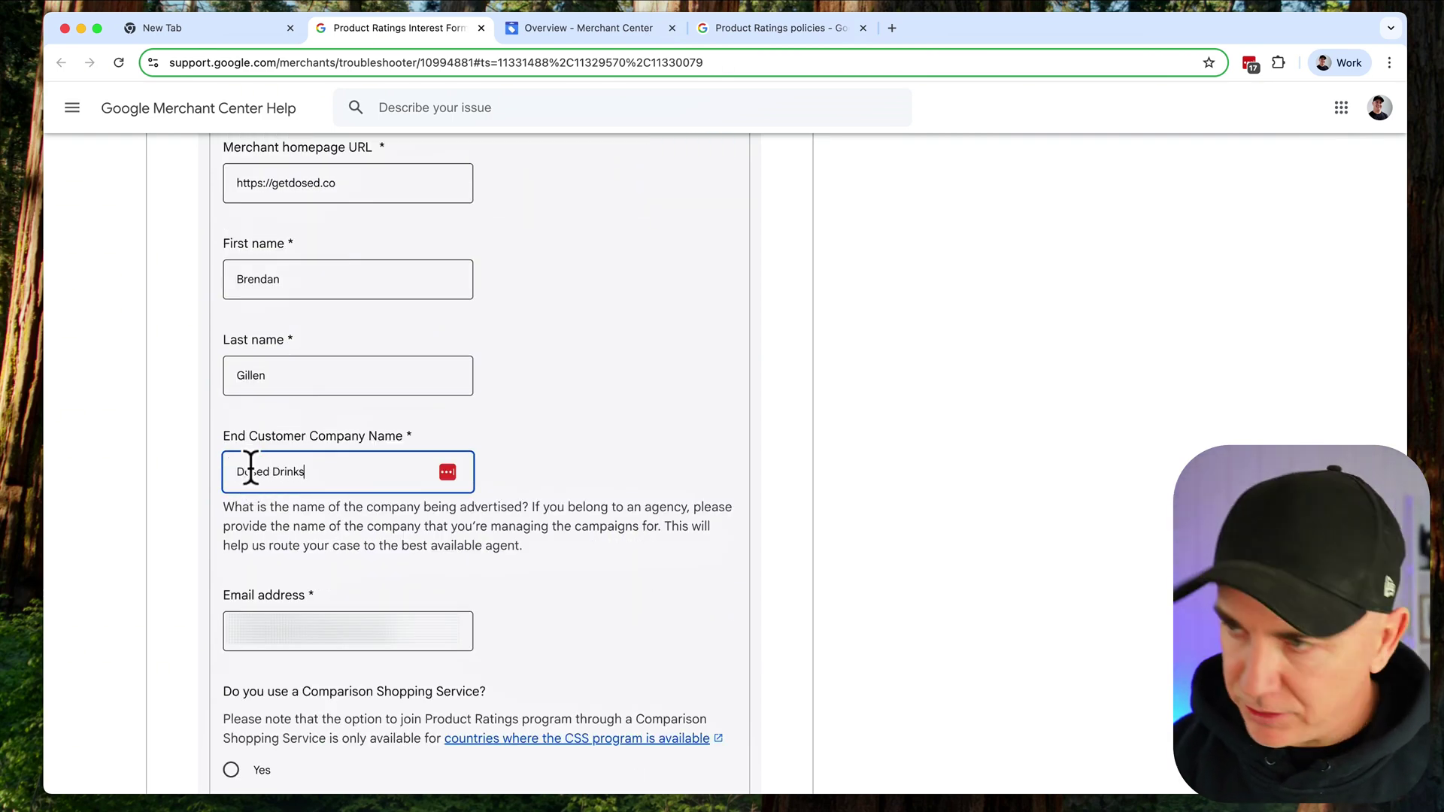
pyautogui.scroll(-2, 459, 519)
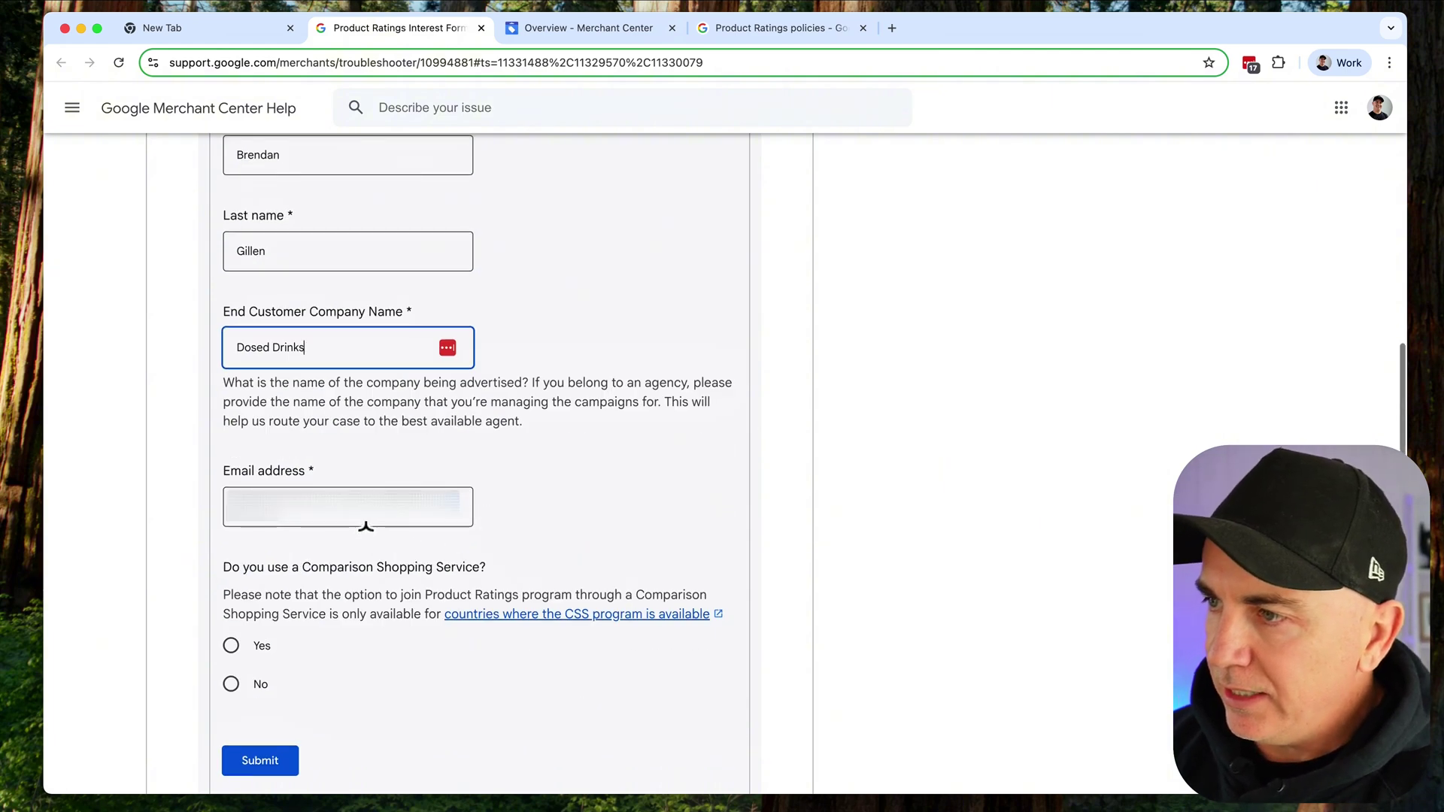
pyautogui.scroll(-2, 297, 519)
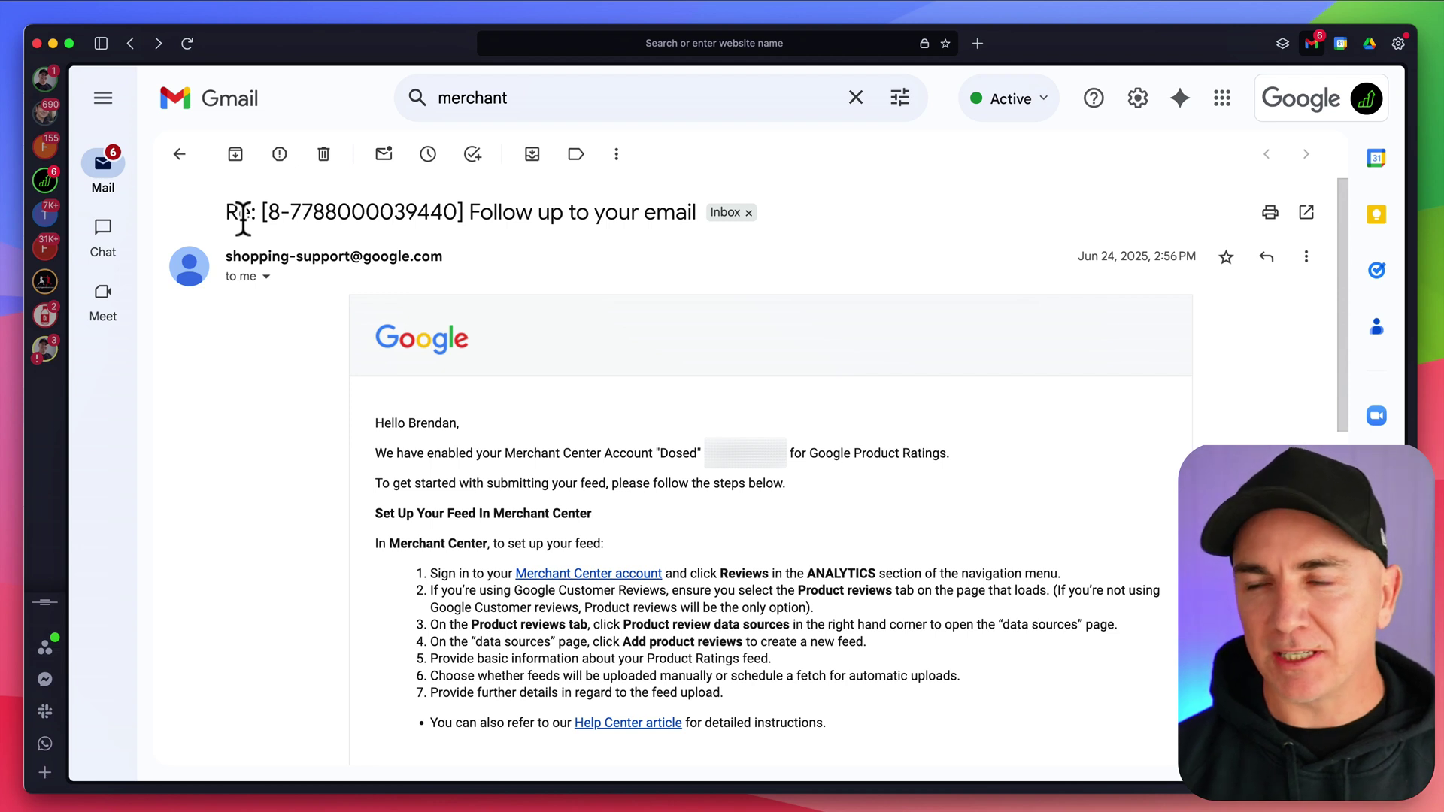
# - Read Google's approval email for Product Ratings and its review feed setup steps
pyautogui.scroll(-1, 549, 415)
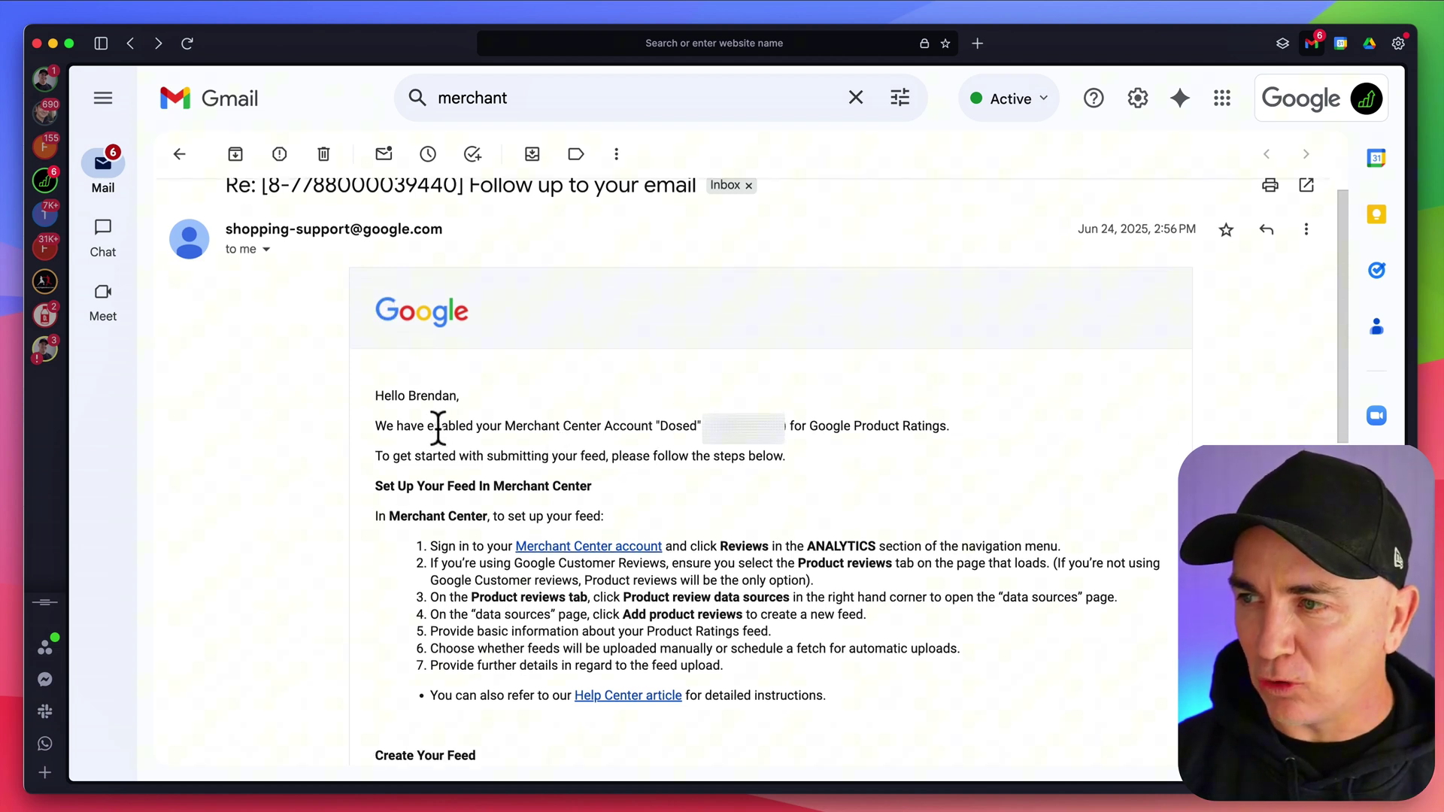
pyautogui.moveTo(428, 425); pyautogui.dragTo(453, 426)
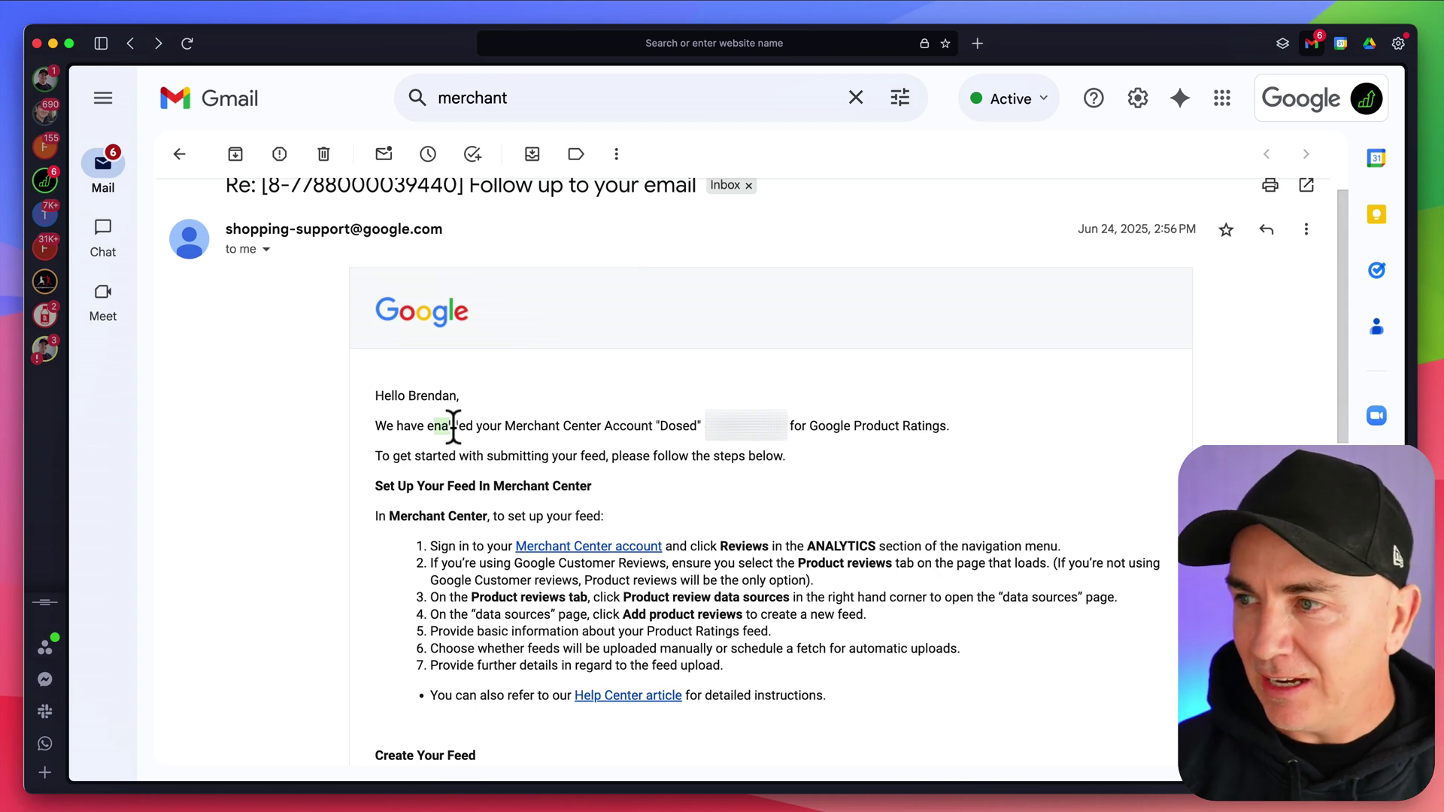
pyautogui.scroll(-2, 426, 525)
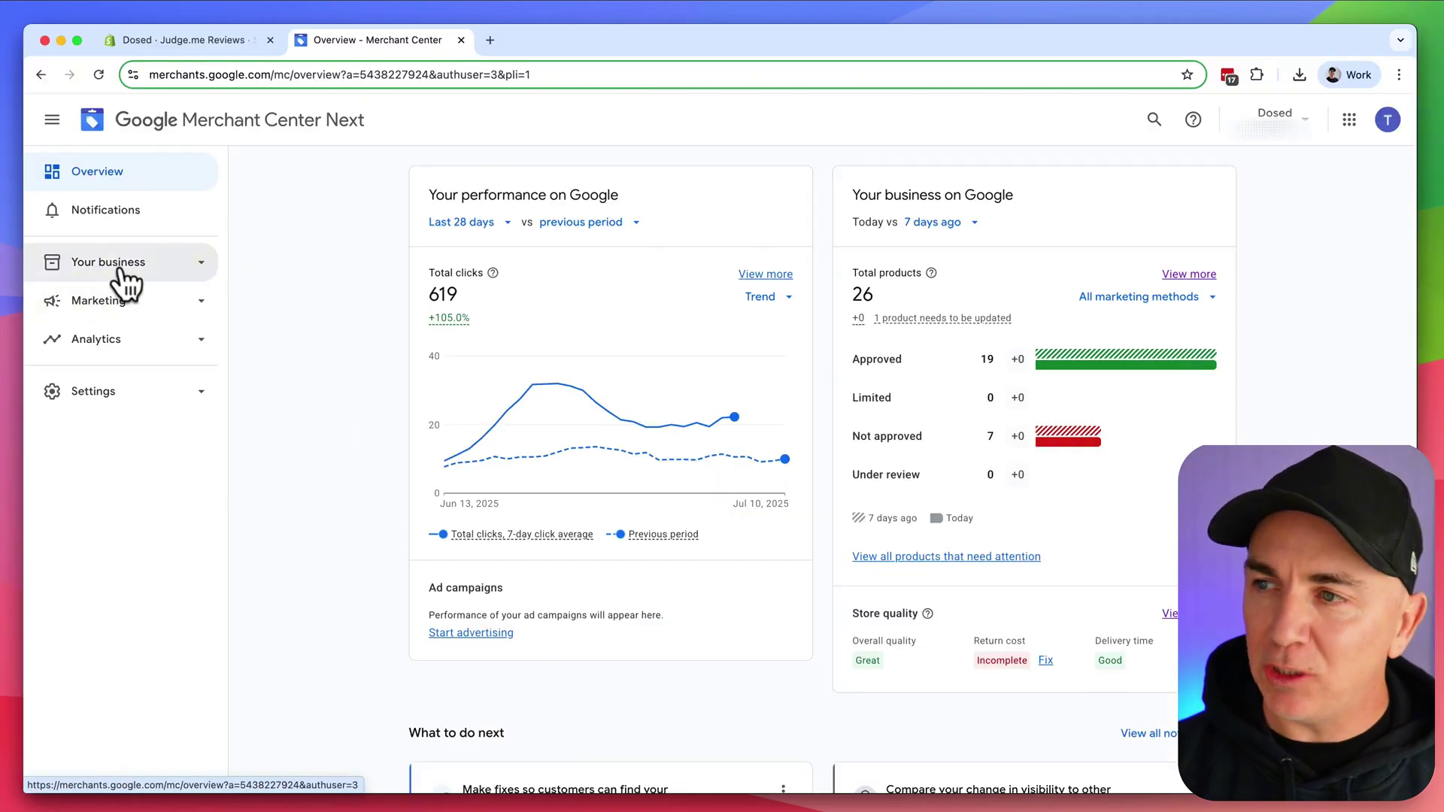
# - Go from the Reviews page under Your business to the Product review sources list
pyautogui.click(132, 263)
pyautogui.click(123, 407)
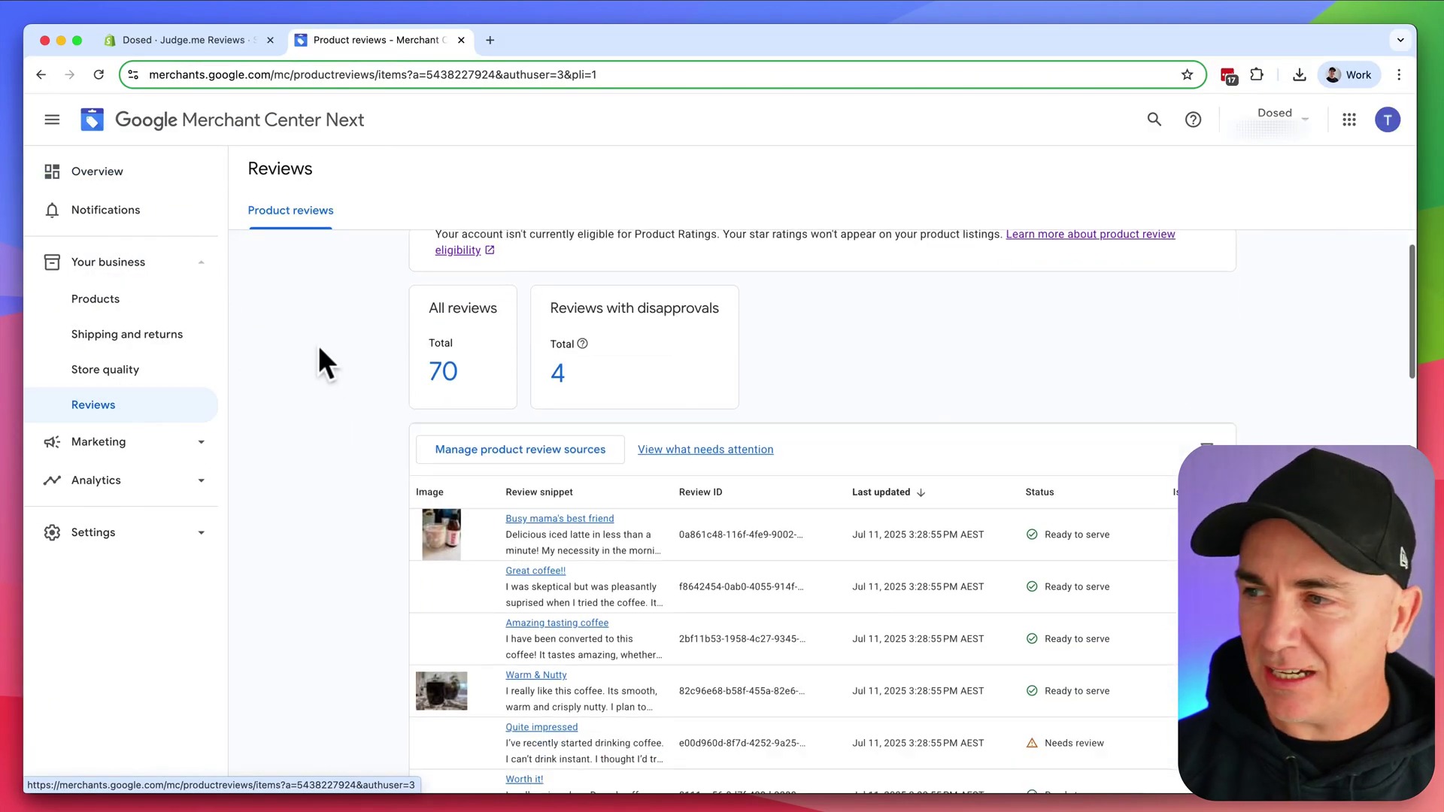
pyautogui.scroll(-1, 319, 350)
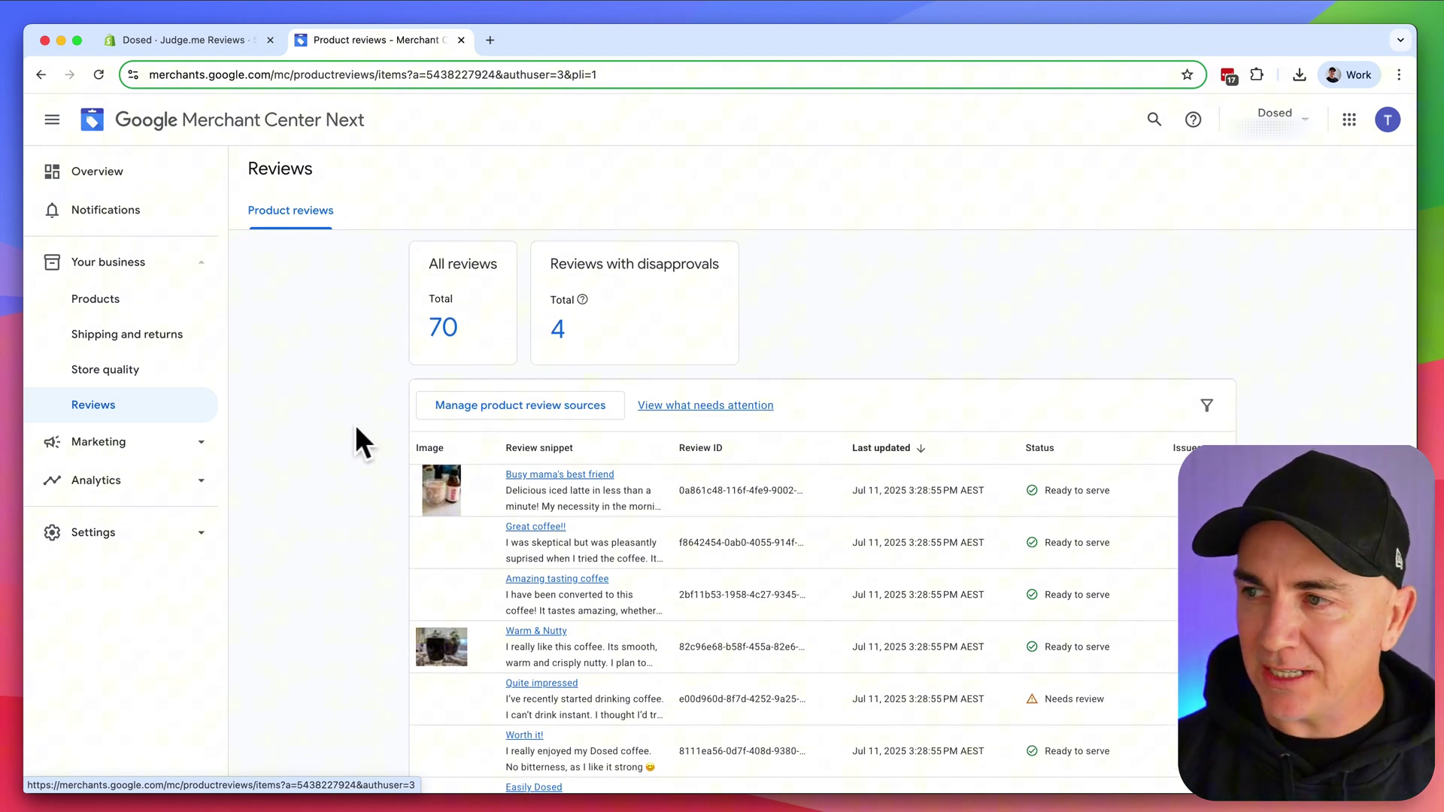
pyautogui.scroll(1, 451, 481)
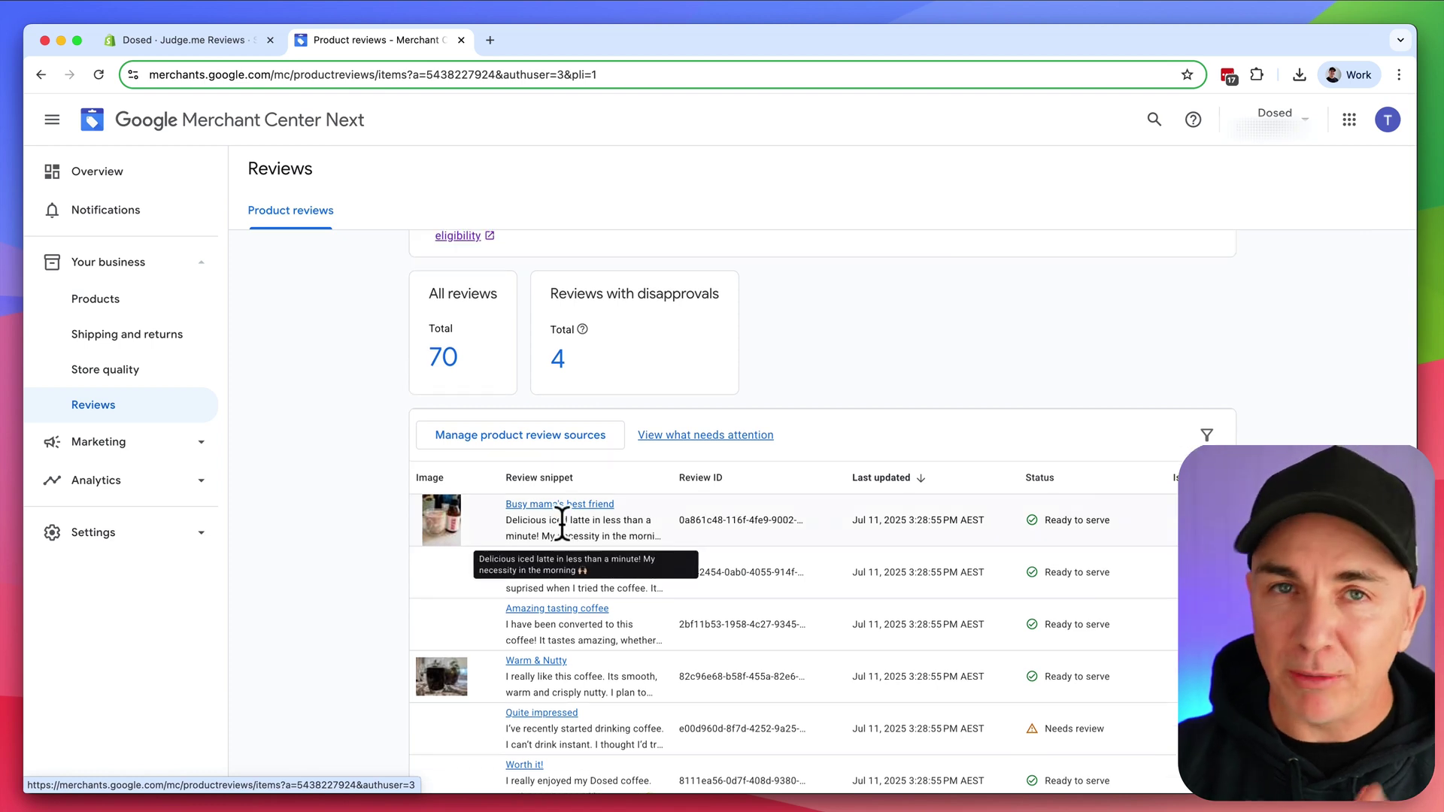
pyautogui.click(519, 449)
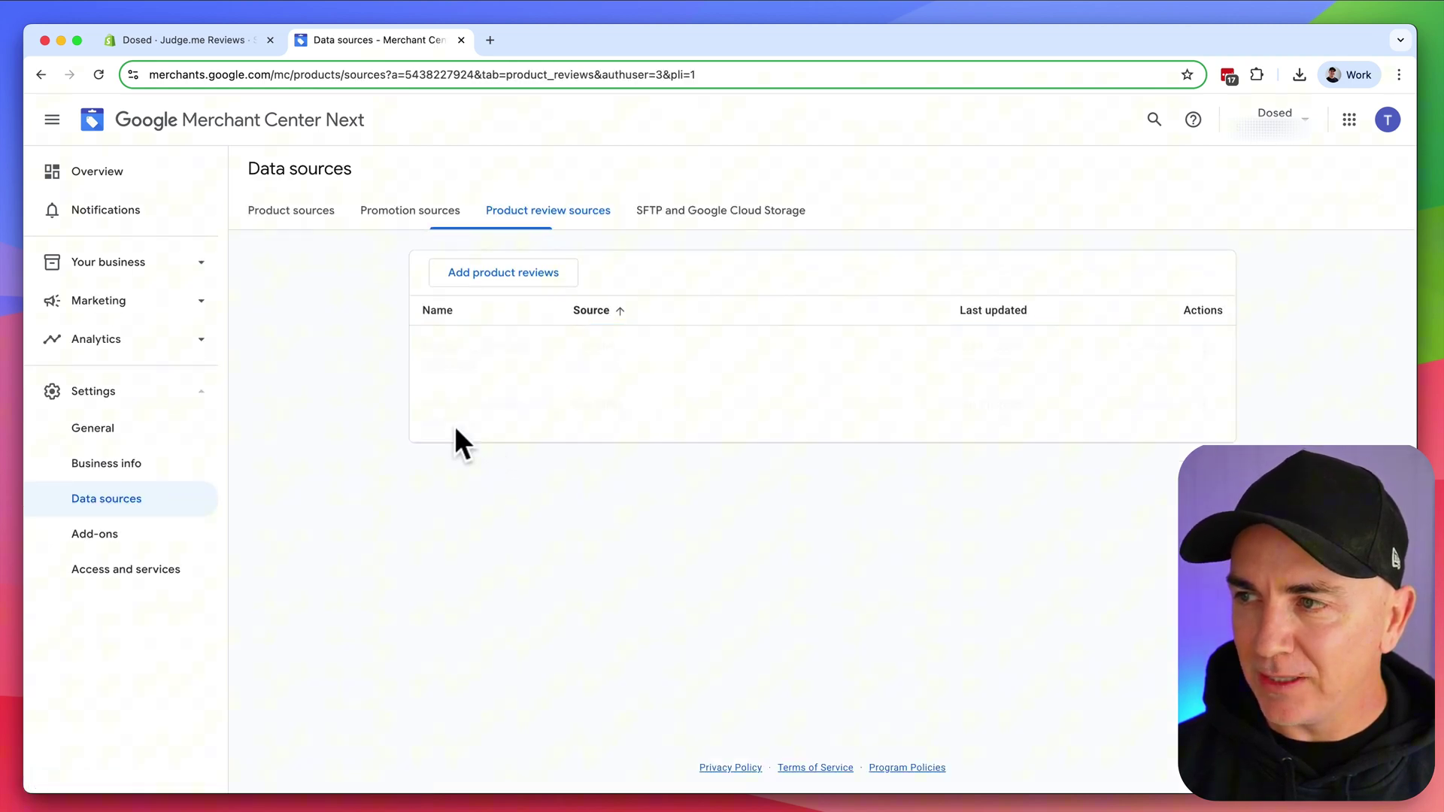
# - Start a new product review source using a file link that updates every 24 hours
pyautogui.click(520, 277)
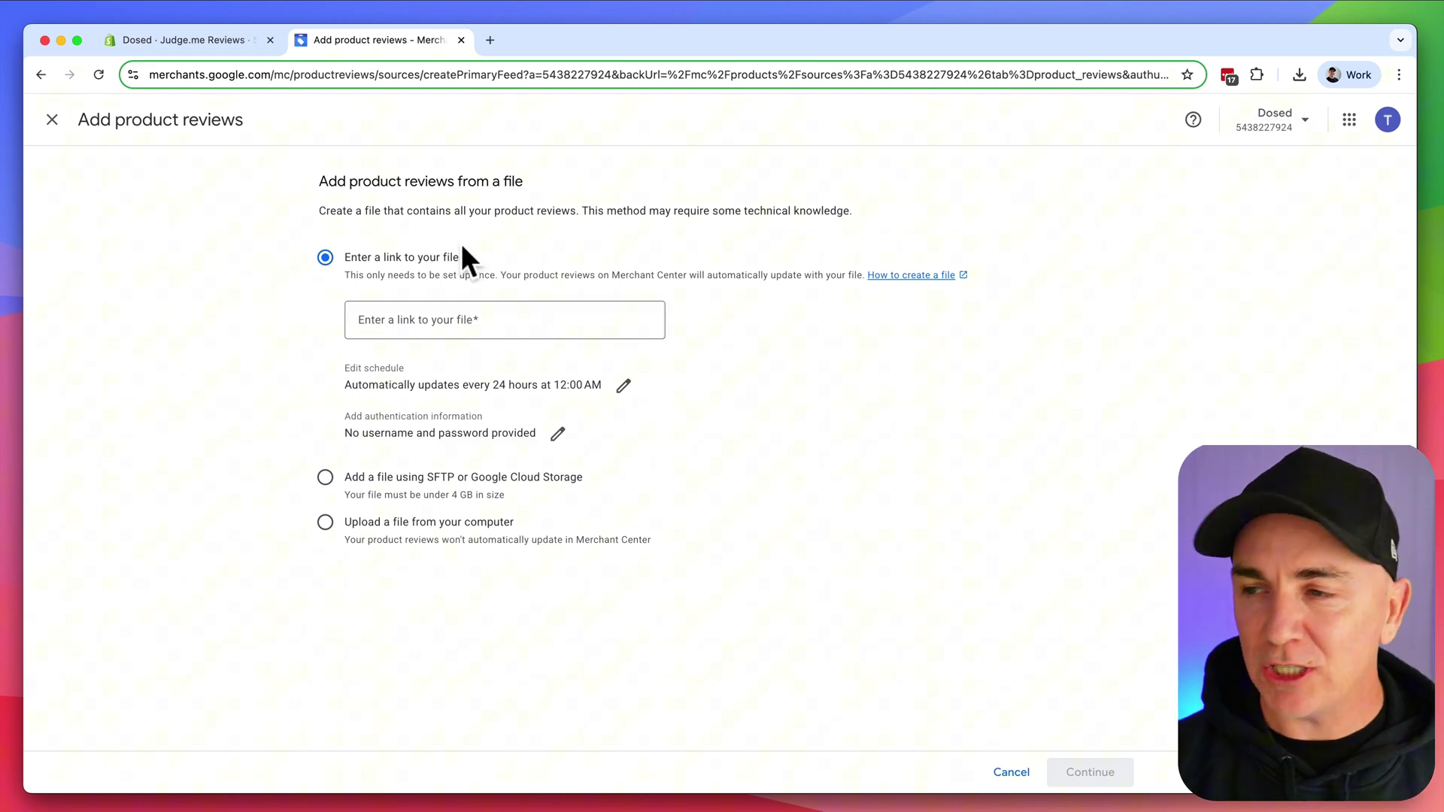
# - Copy the Google Shopping review feed's XML URL from Judge.me's Google and SEO settings
pyautogui.click(168, 43)
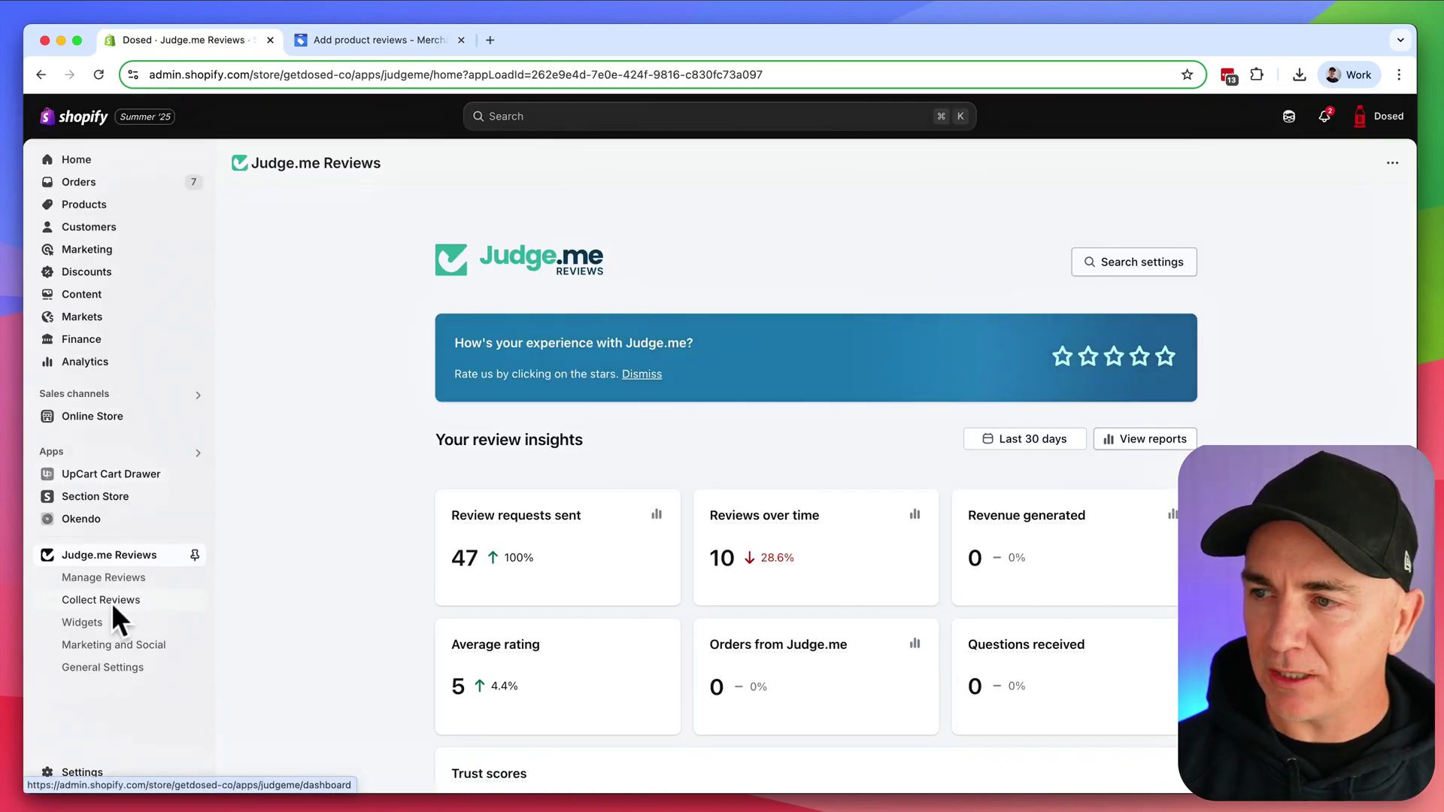
pyautogui.click(97, 645)
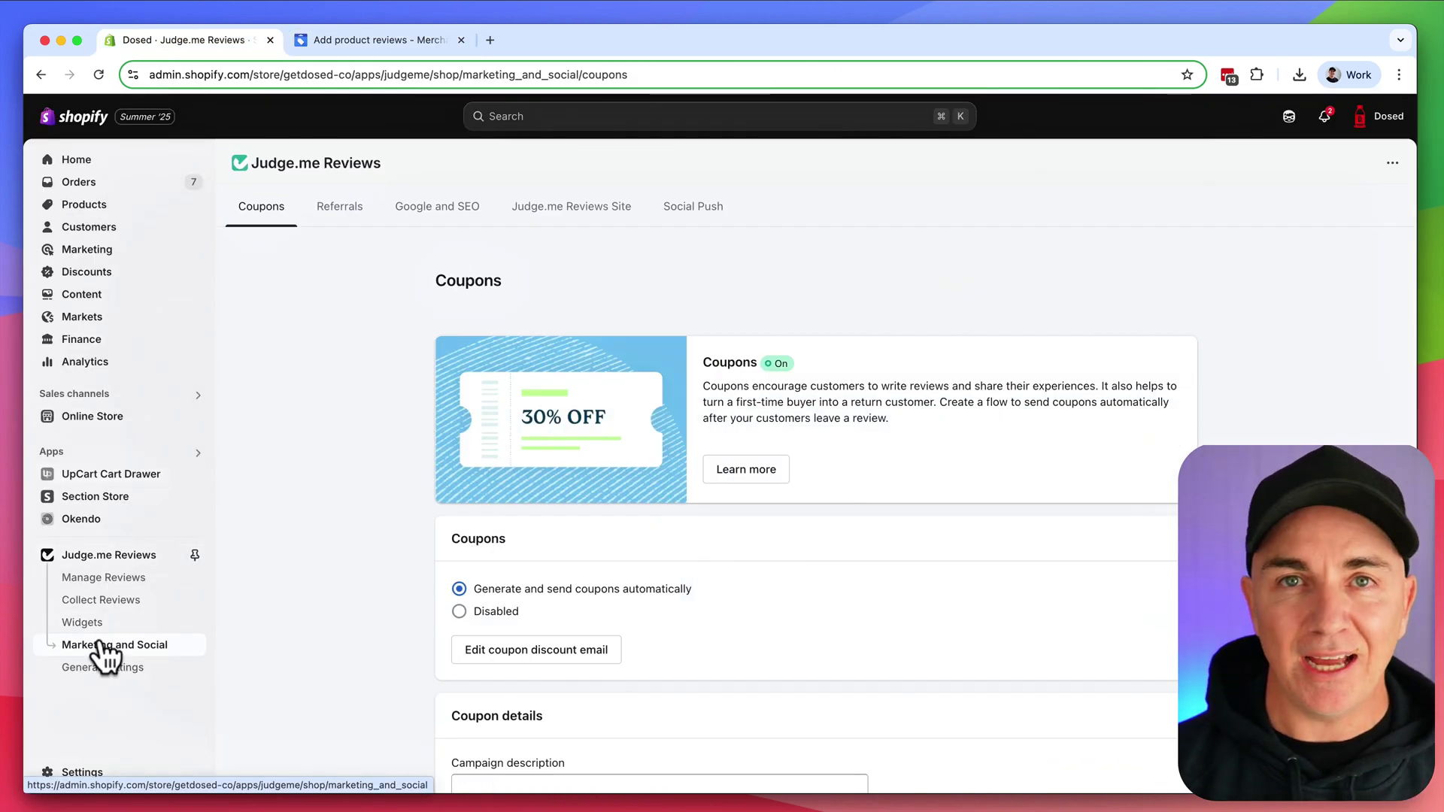
pyautogui.click(451, 212)
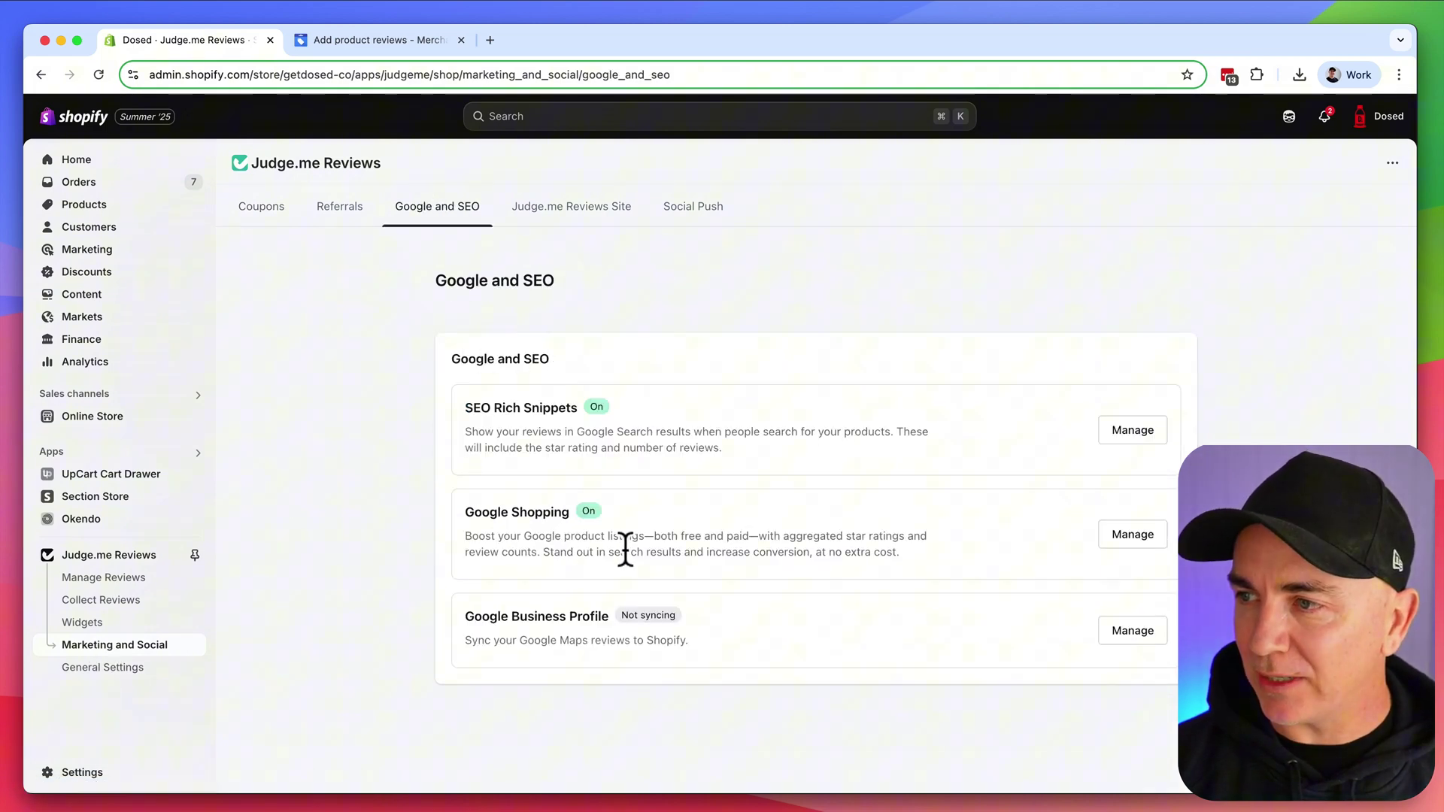
pyautogui.click(1133, 536)
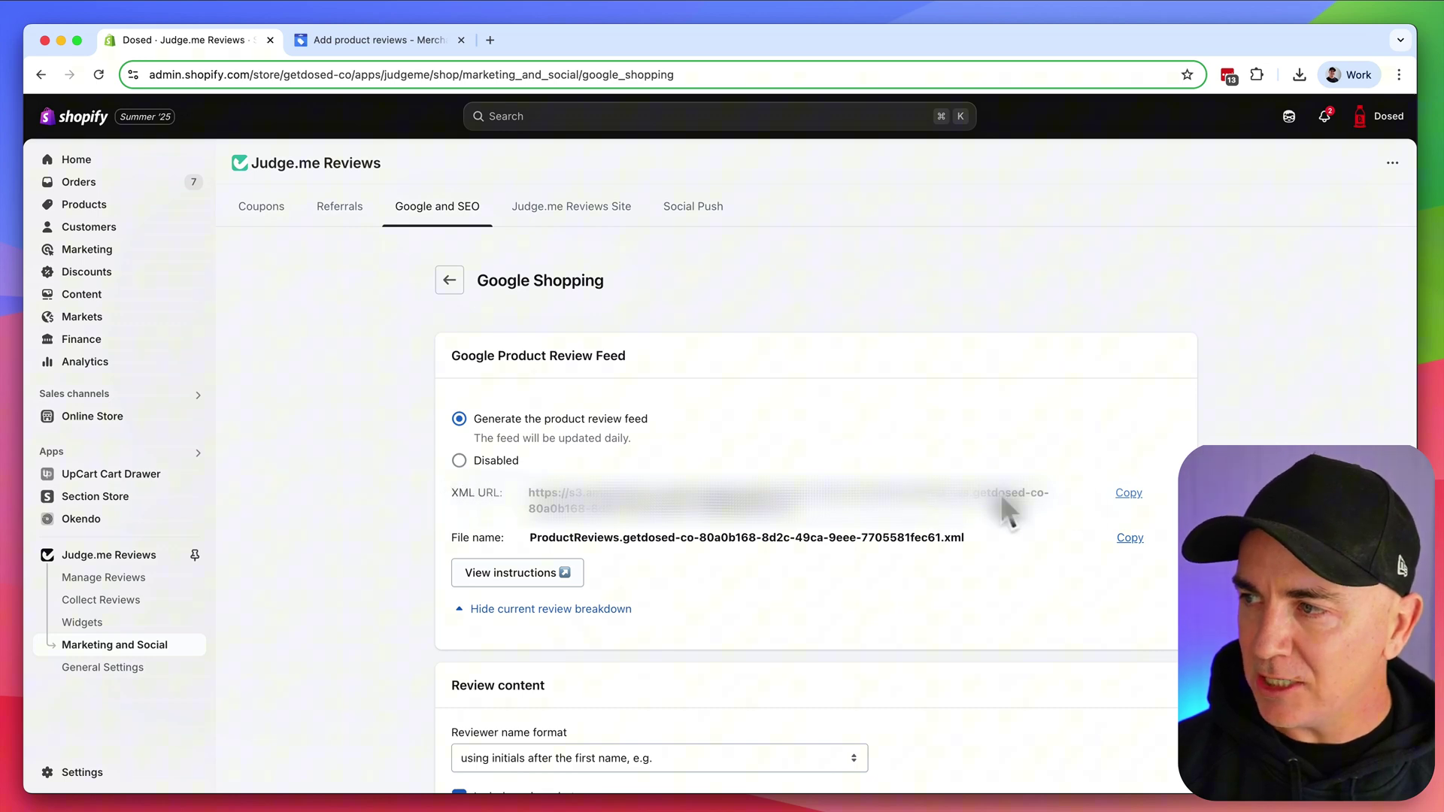
pyautogui.click(1130, 496)
# - Paste the Judge.me XML feed URL as the file link and continue, creating PRODUCT_REVIEWS SOURCE 3
pyautogui.click(376, 40)
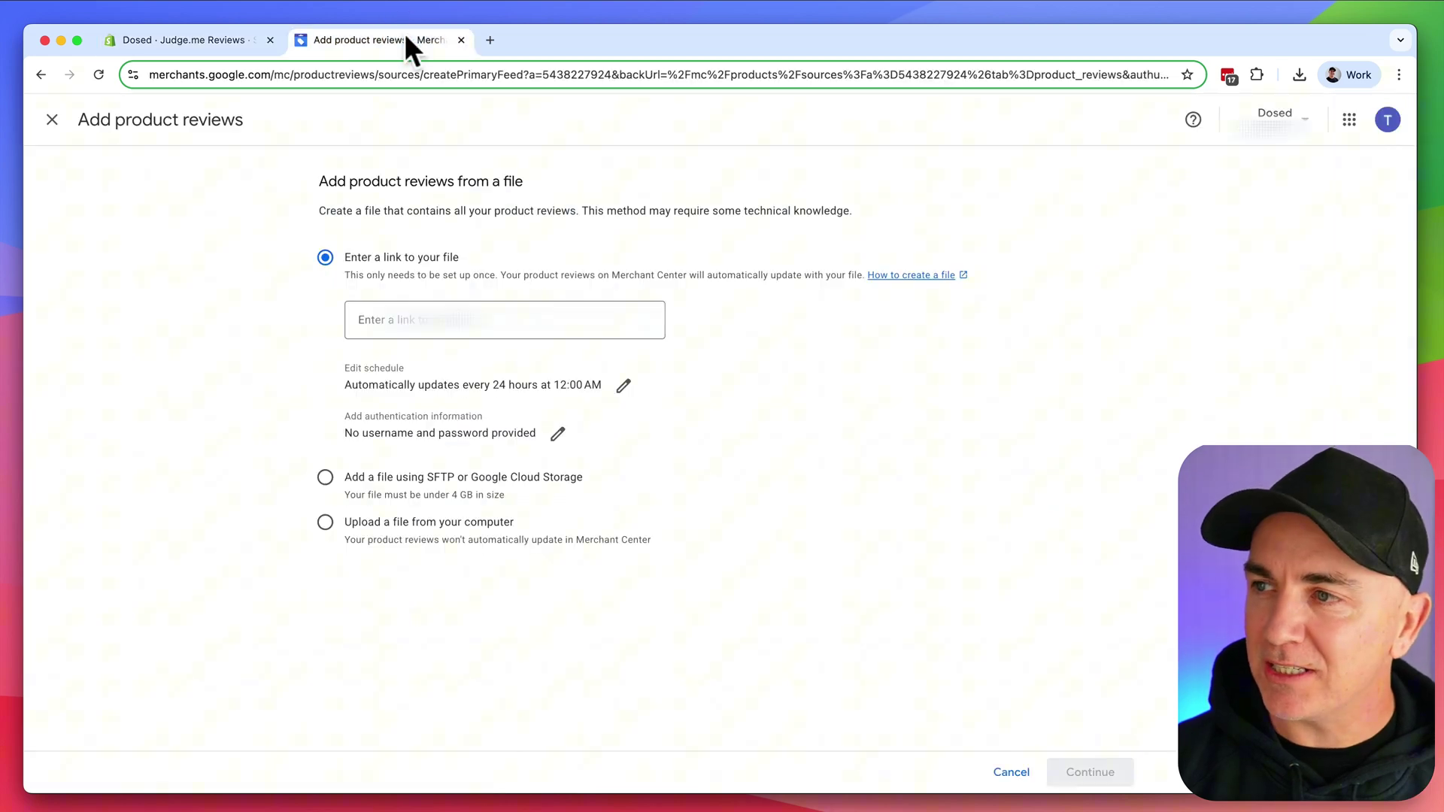
pyautogui.click(473, 322)
pyautogui.press('super+v')
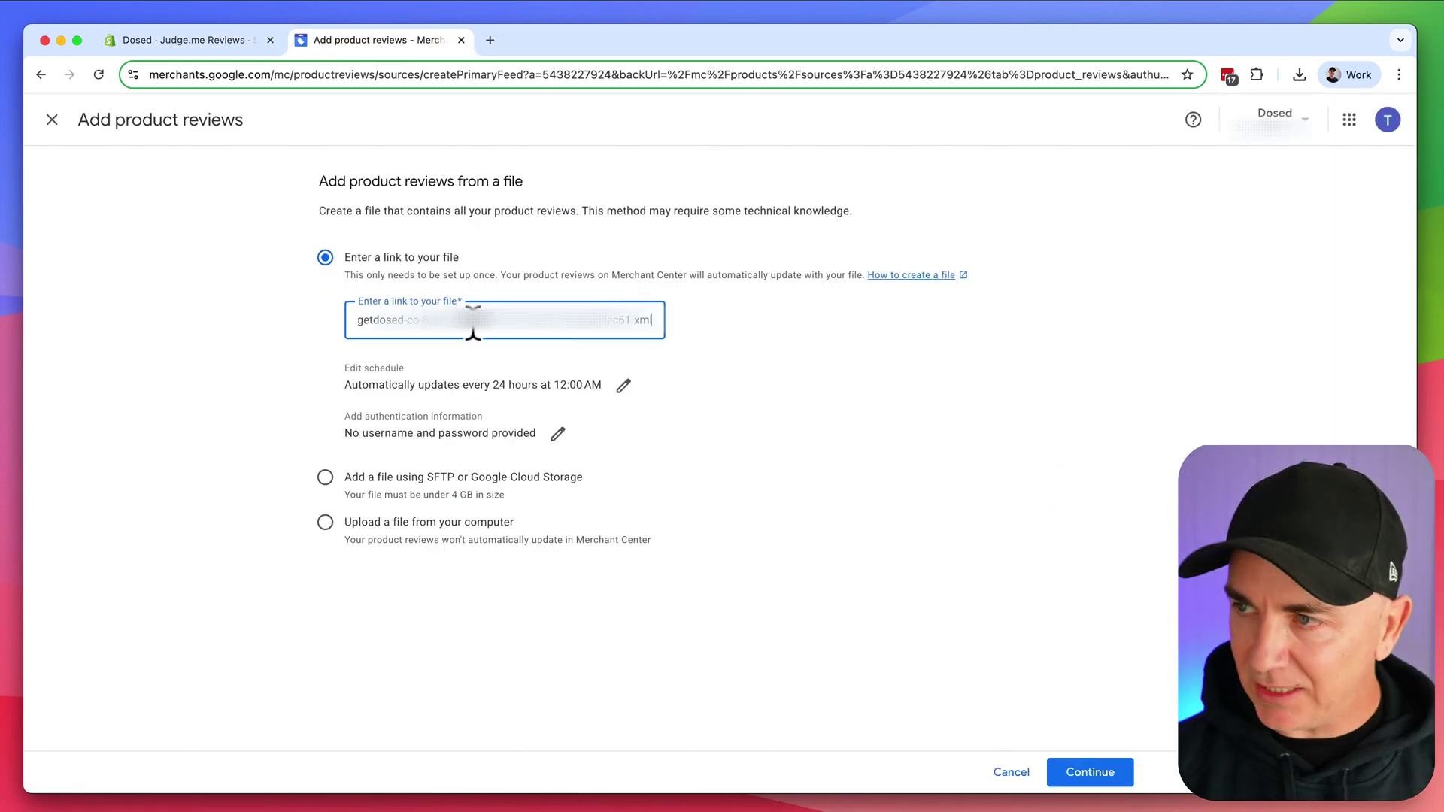
pyautogui.click(814, 374)
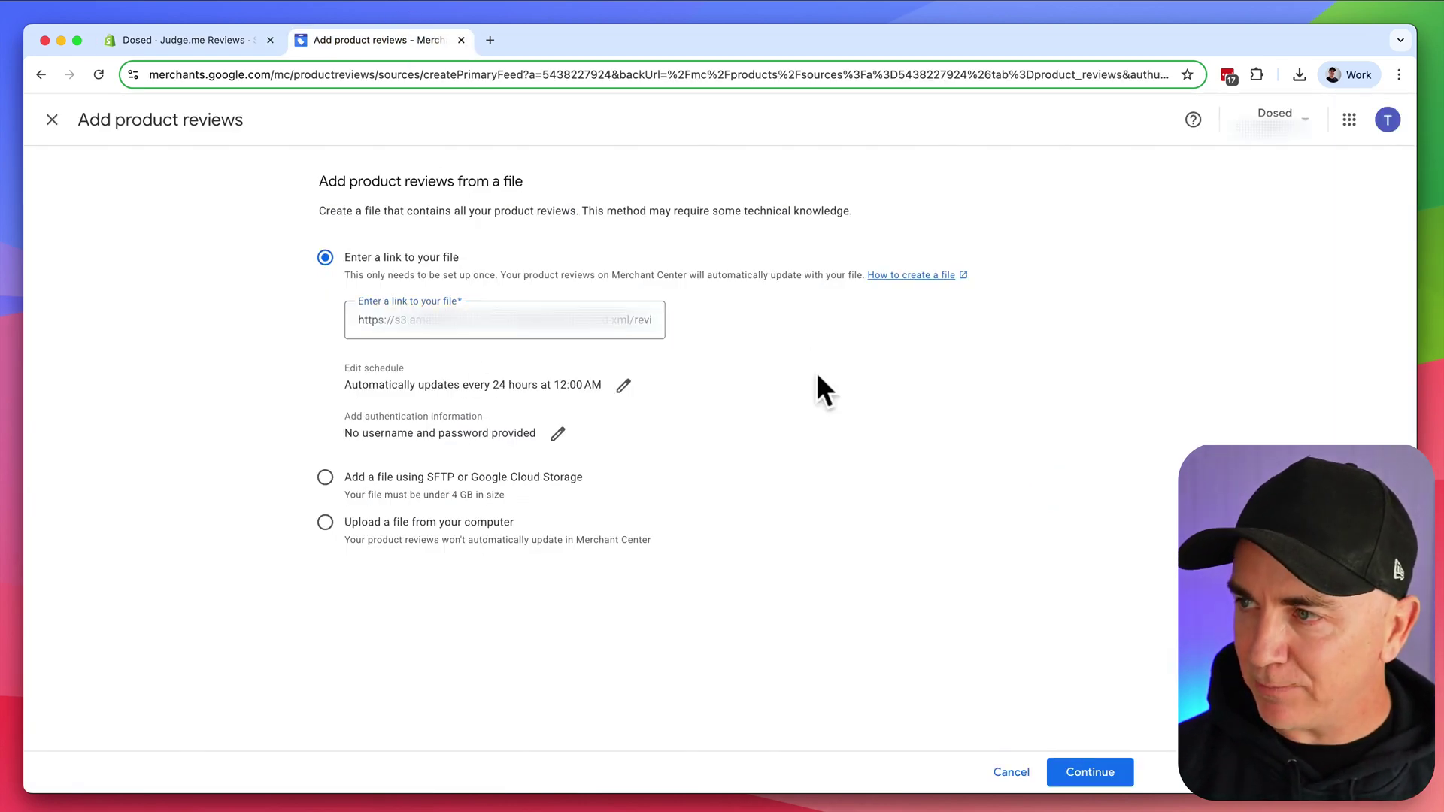
pyautogui.click(1090, 773)
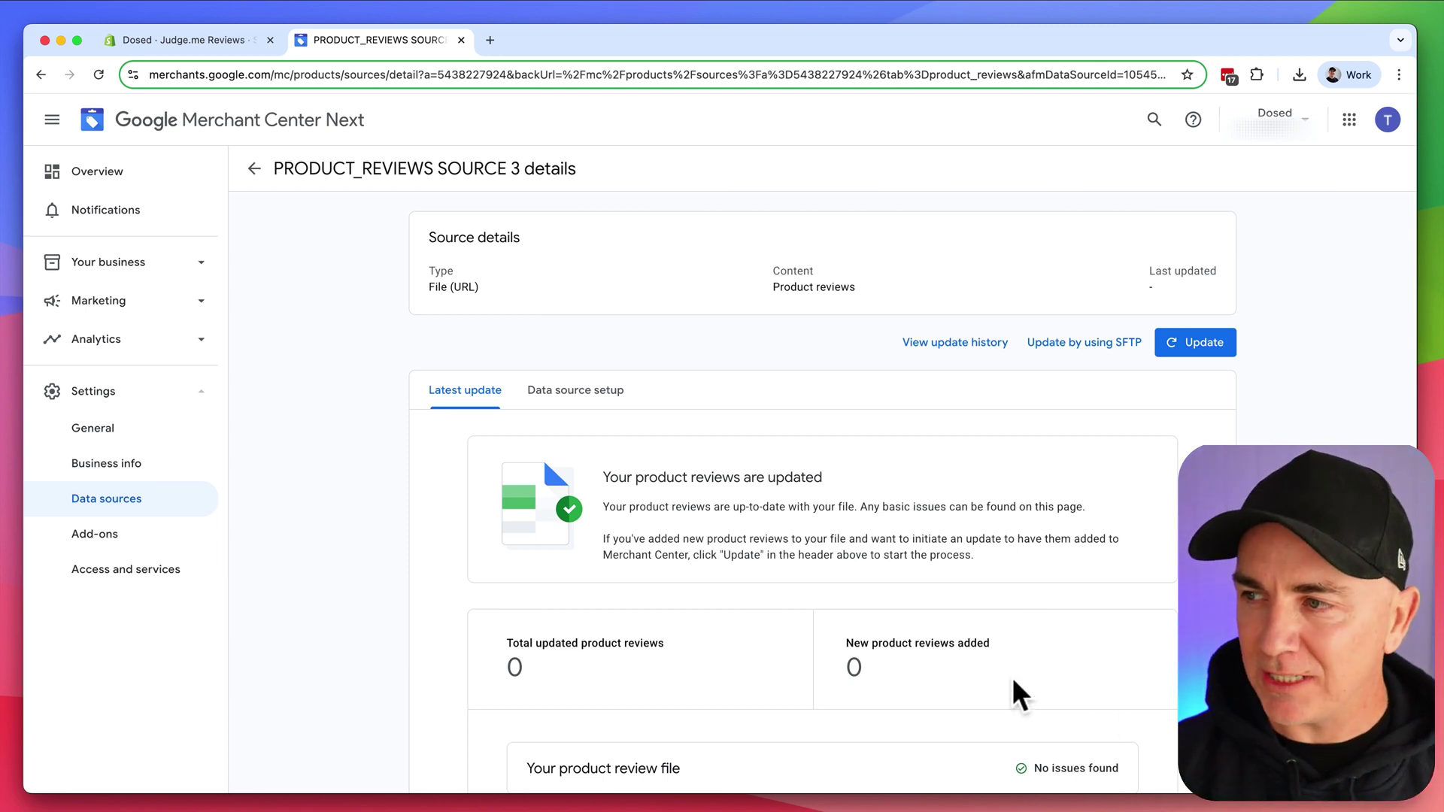
# - Highlight the total updated product reviews figure on the new source's page
pyautogui.scroll(-1, 913, 657)
pyautogui.moveTo(511, 648); pyautogui.dragTo(516, 670)
pyautogui.click(525, 652)
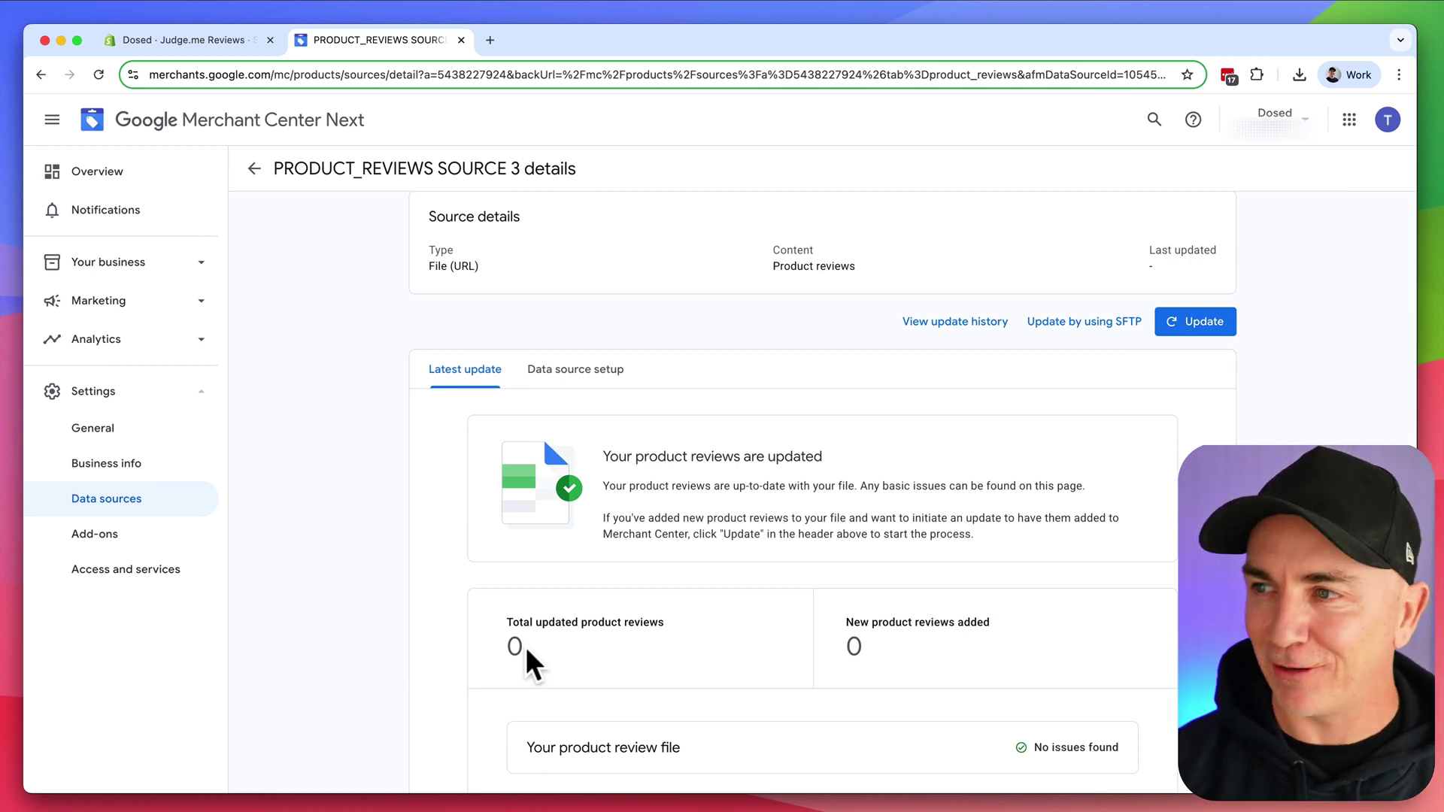
pyautogui.scroll(1, 598, 576)
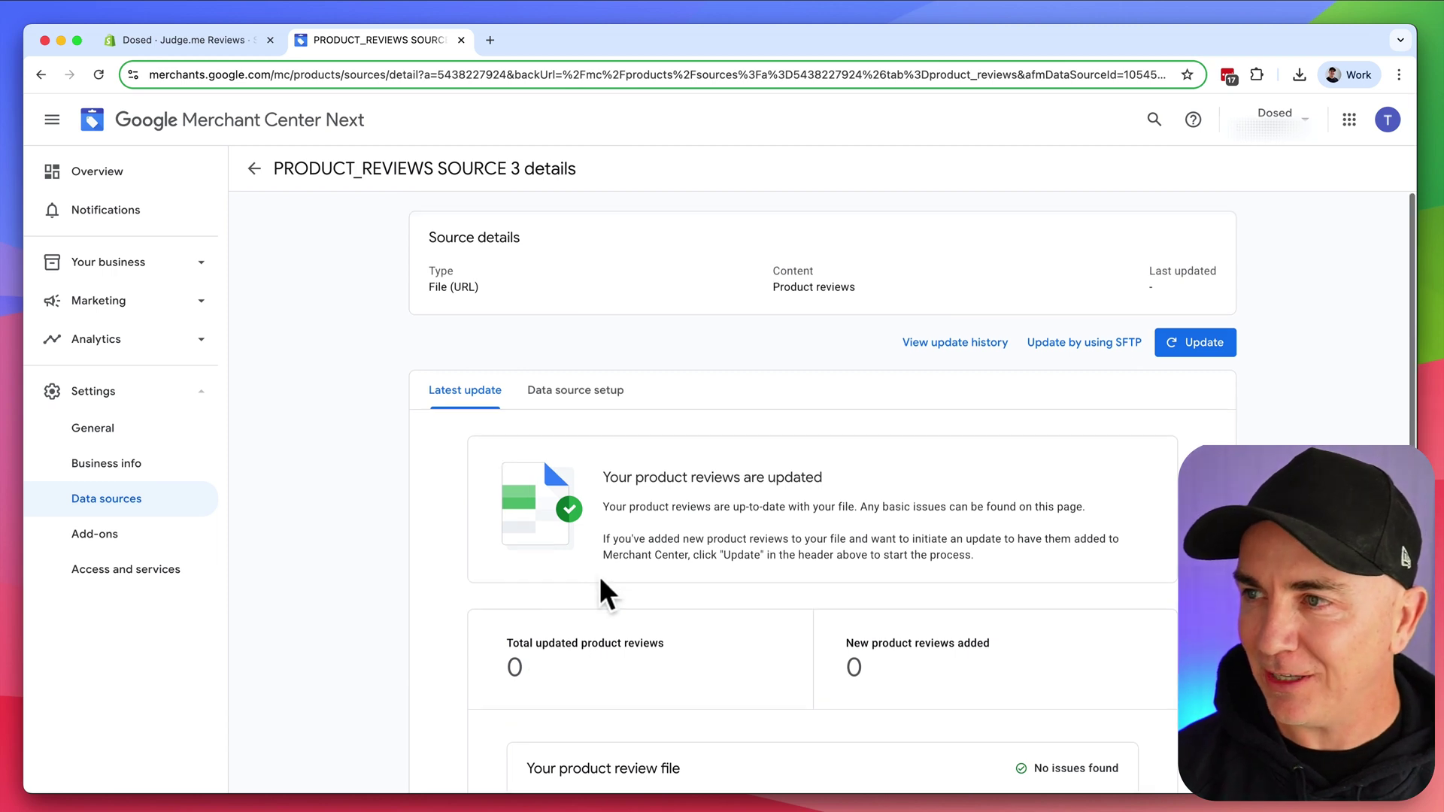
# - Open PRODUCT_REVIEWS SOURCE 1 and point out its 70 reviews, recognized attributes and no issues
pyautogui.click(256, 176)
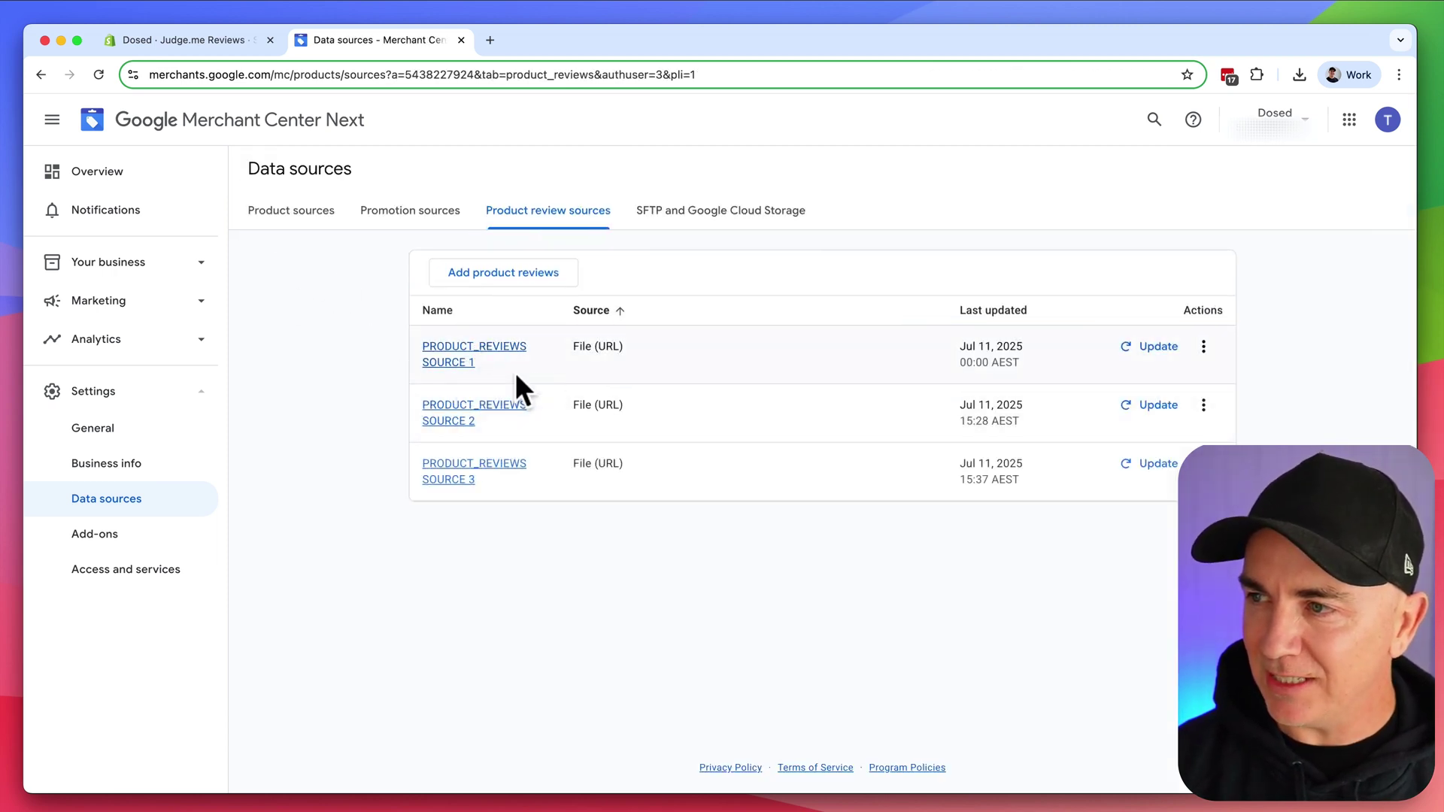
pyautogui.click(454, 363)
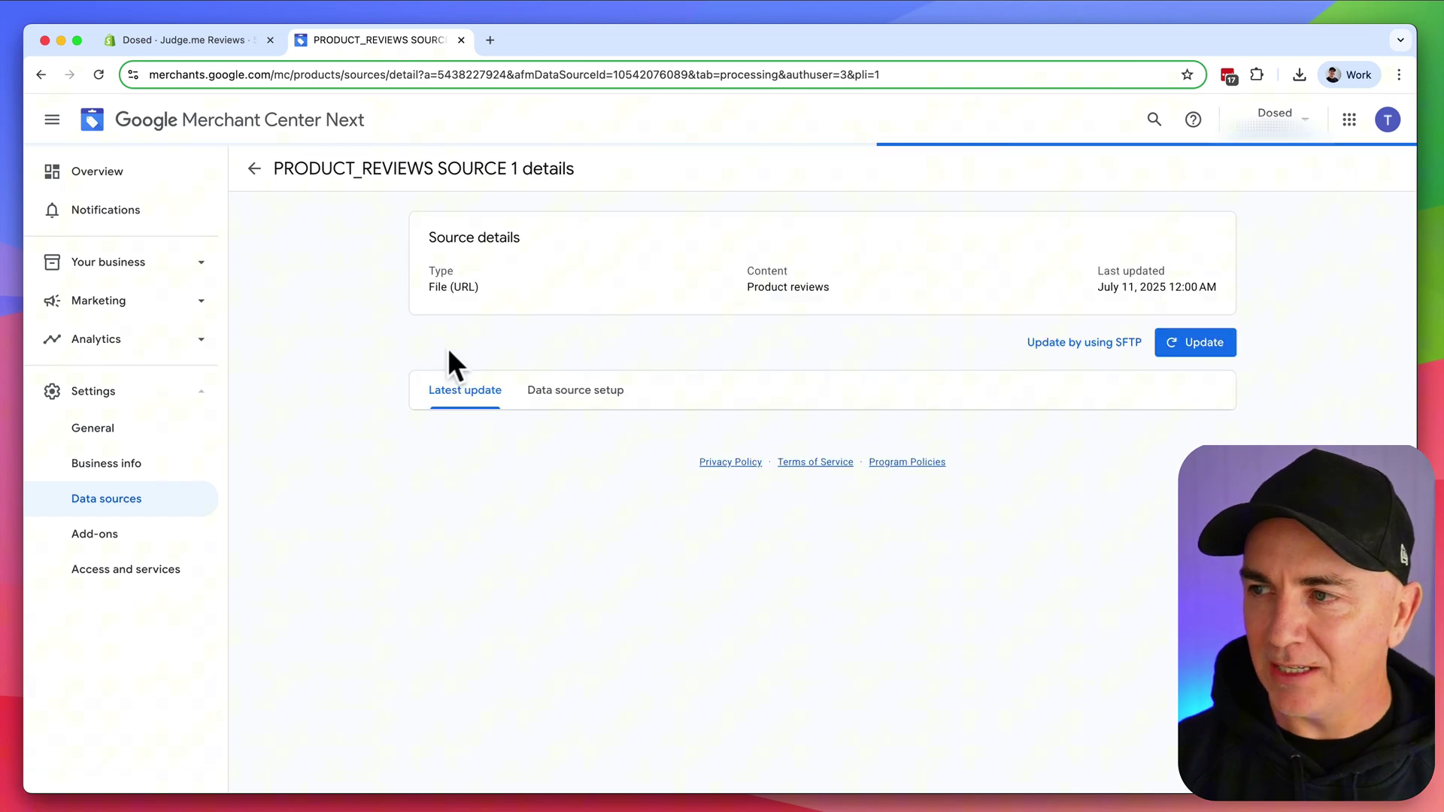
pyautogui.scroll(-2, 562, 649)
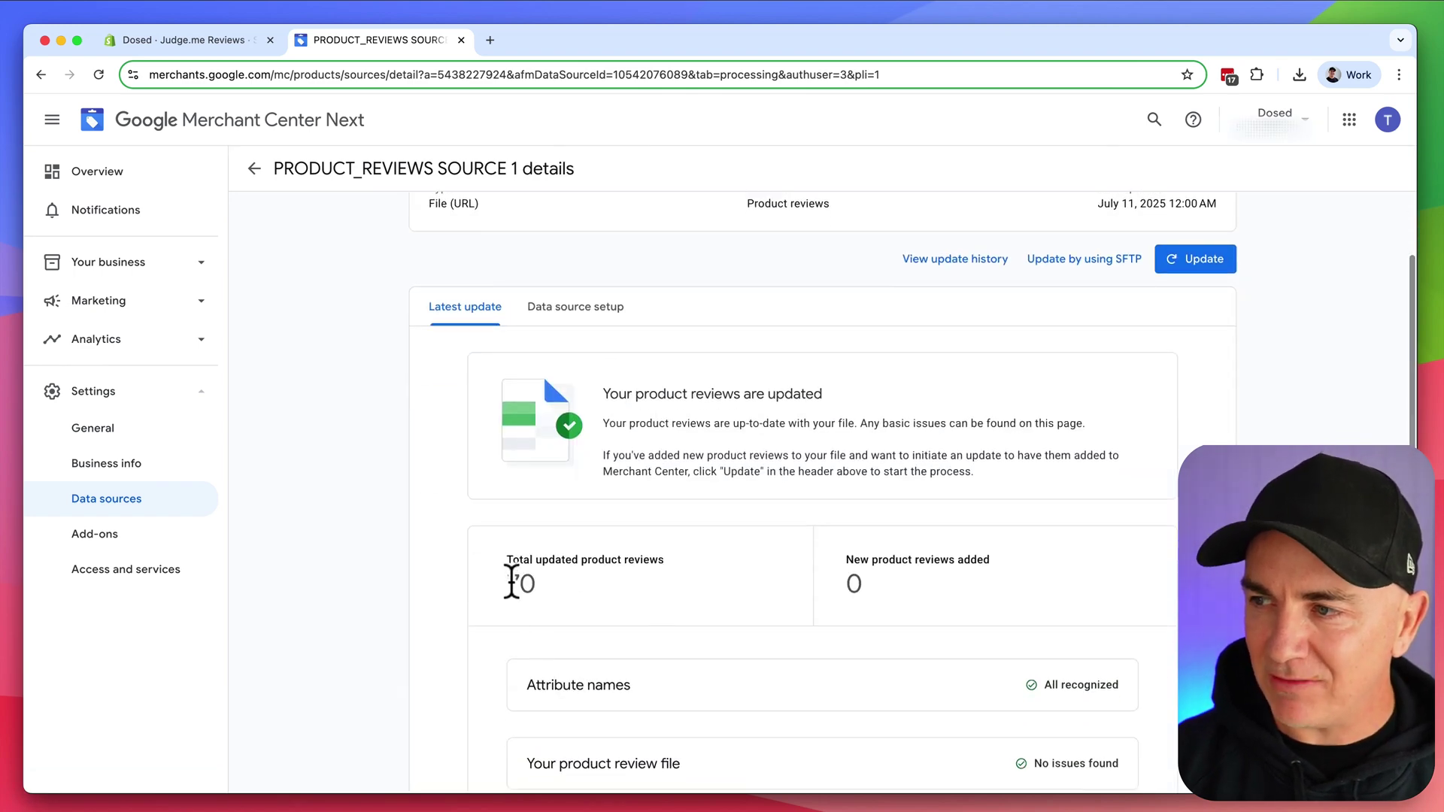
pyautogui.moveTo(506, 581); pyautogui.dragTo(576, 593)
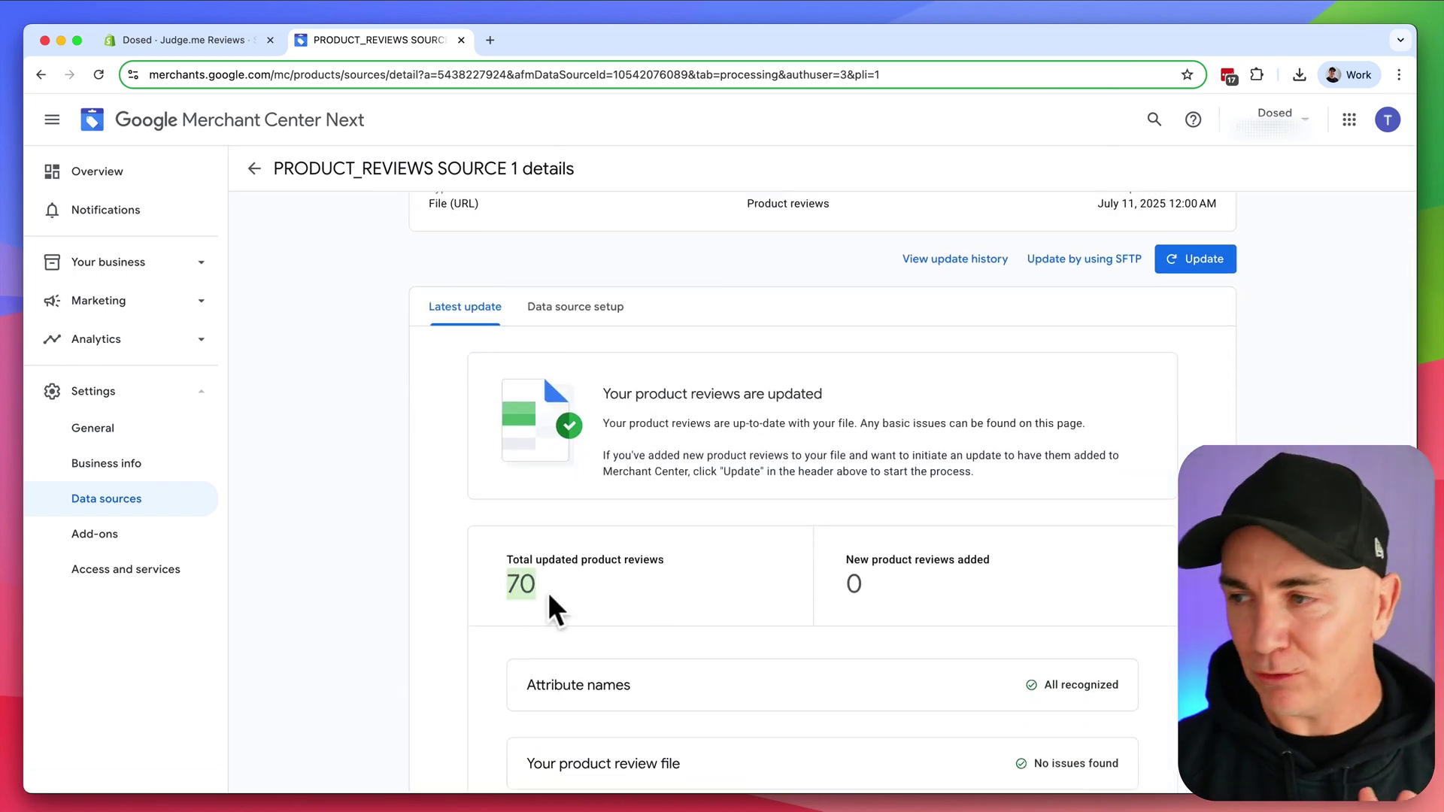
pyautogui.scroll(-3, 828, 572)
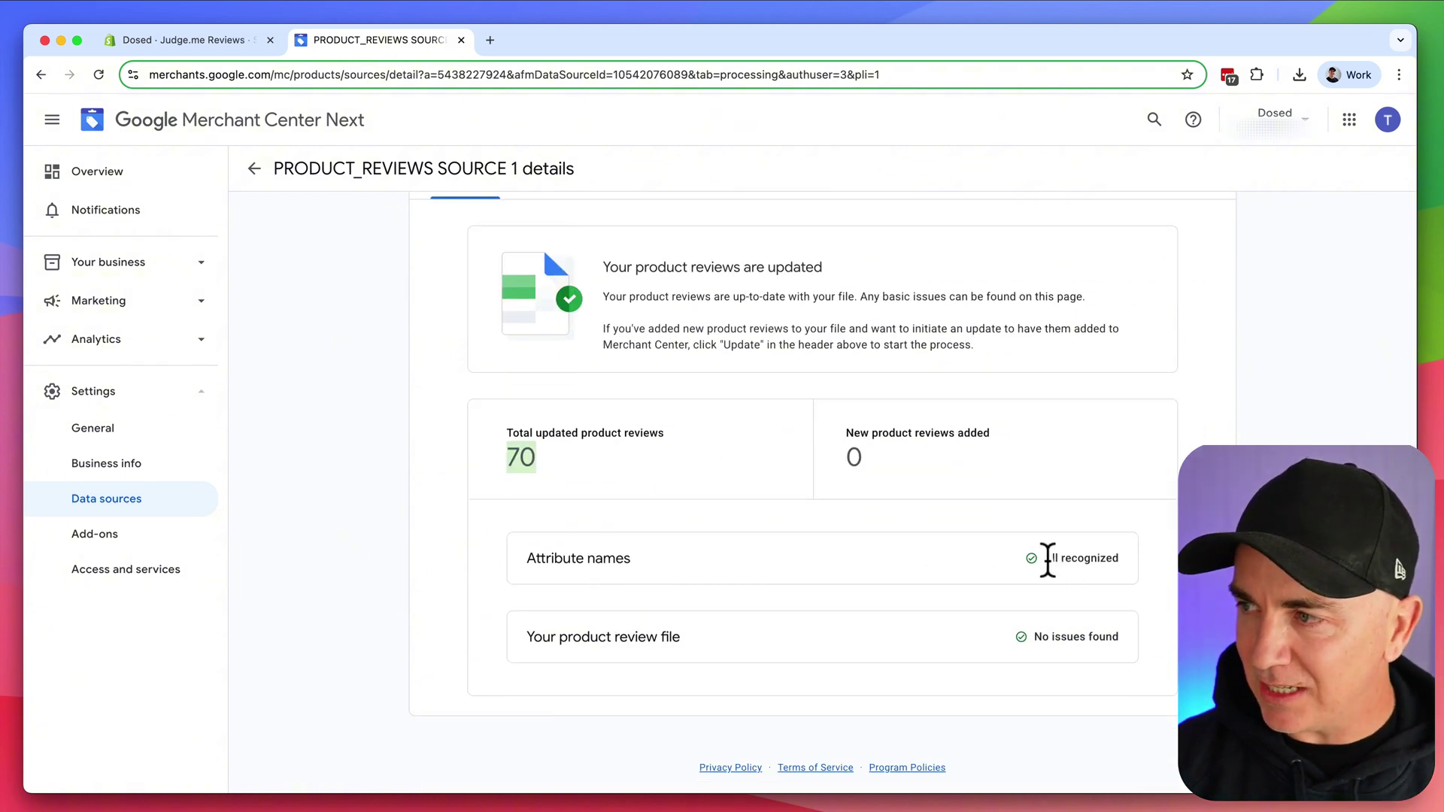
pyautogui.moveTo(1048, 558); pyautogui.dragTo(1105, 556)
pyautogui.moveTo(1040, 637); pyautogui.dragTo(1114, 637)
pyautogui.click(1115, 637)
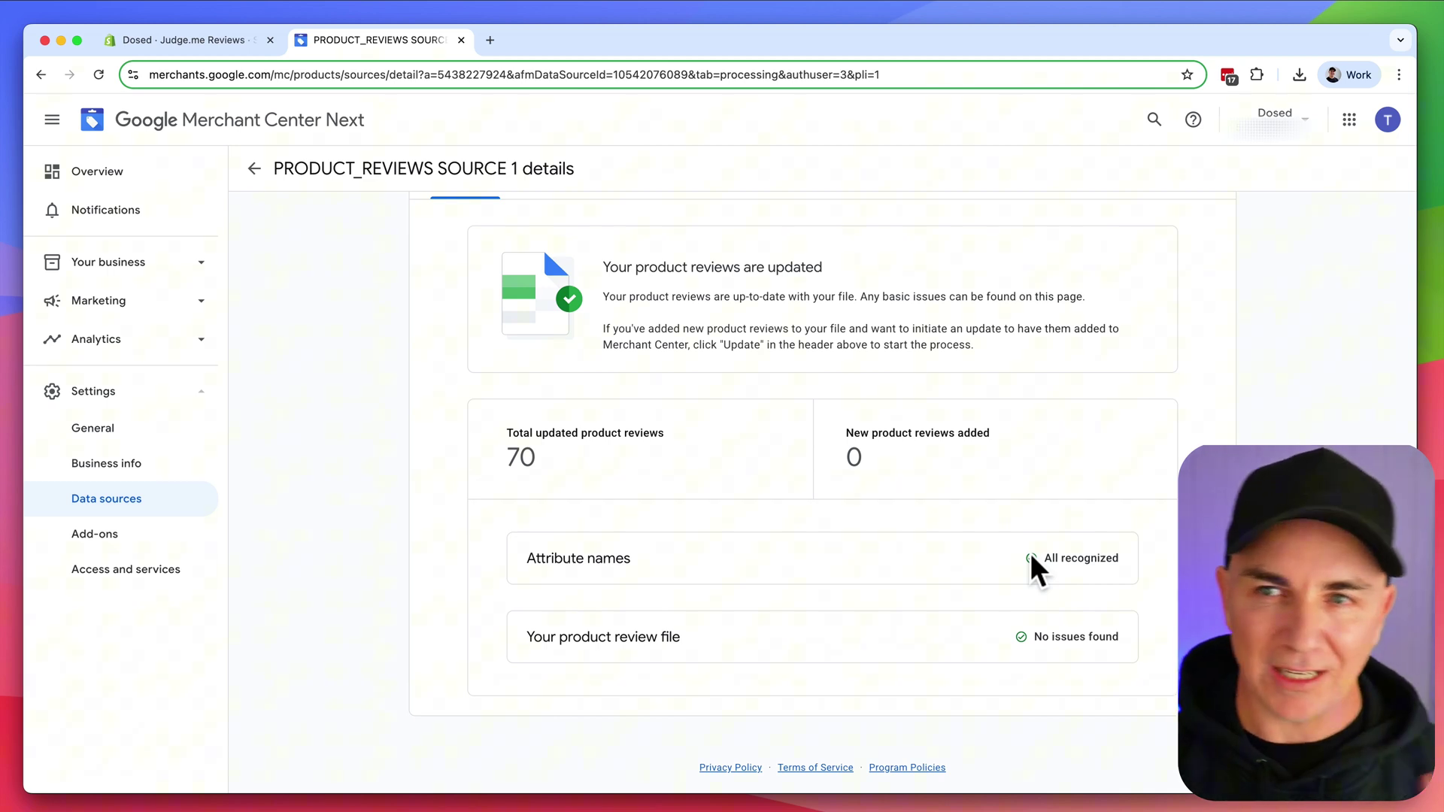
pyautogui.scroll(3, 1030, 552)
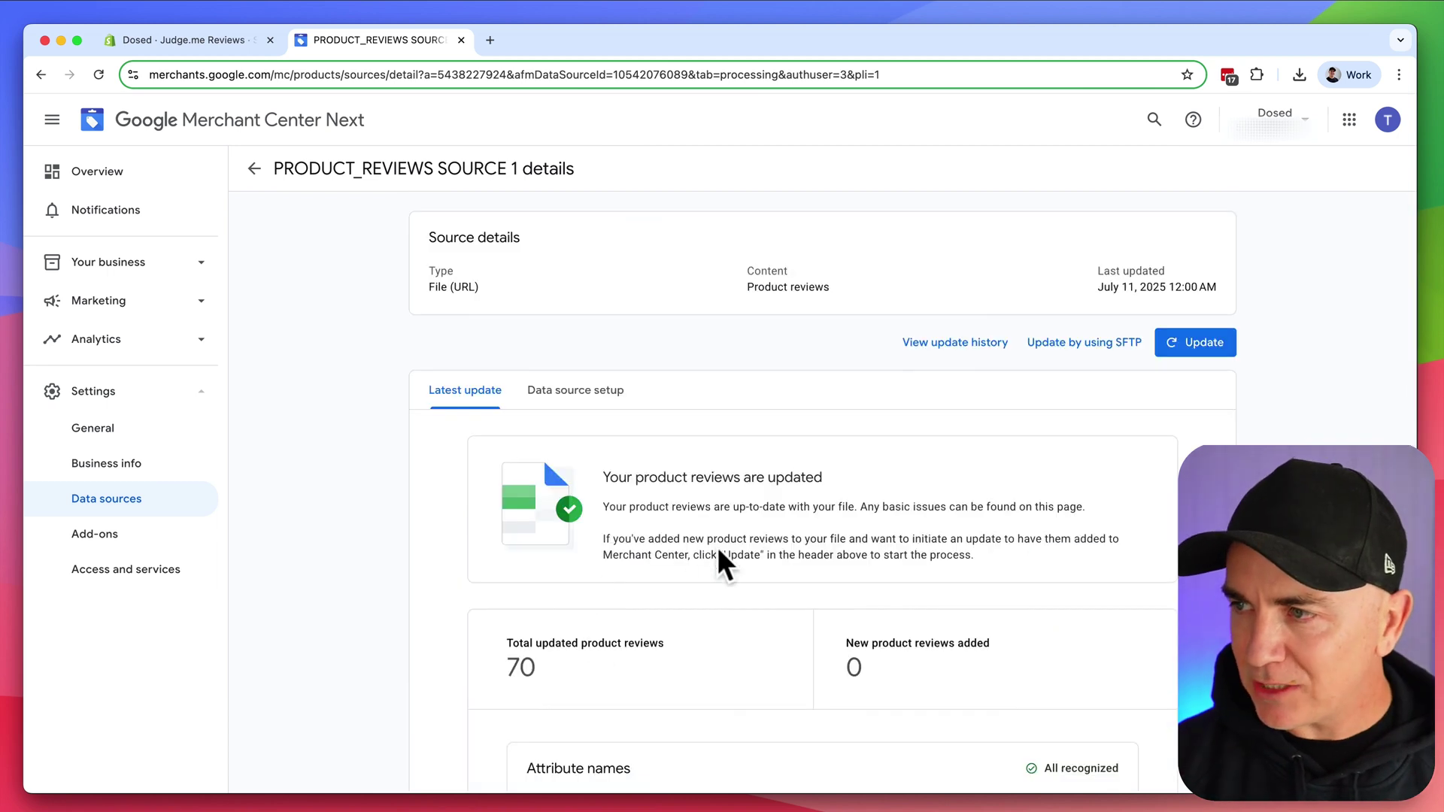
# - Open the Reviews overview under Your business, showing 70 reviews and 4 disapprovals
pyautogui.click(172, 272)
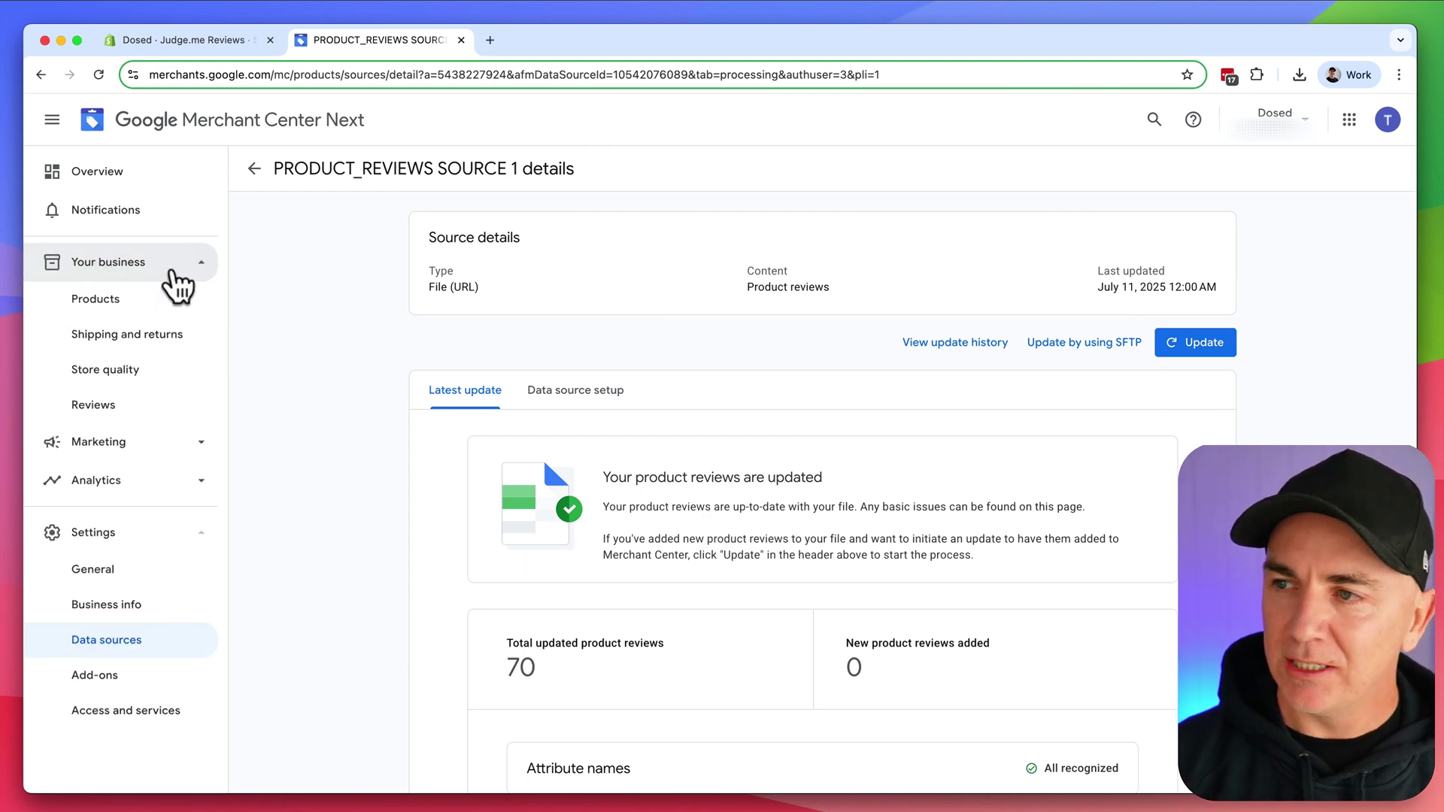
pyautogui.click(89, 410)
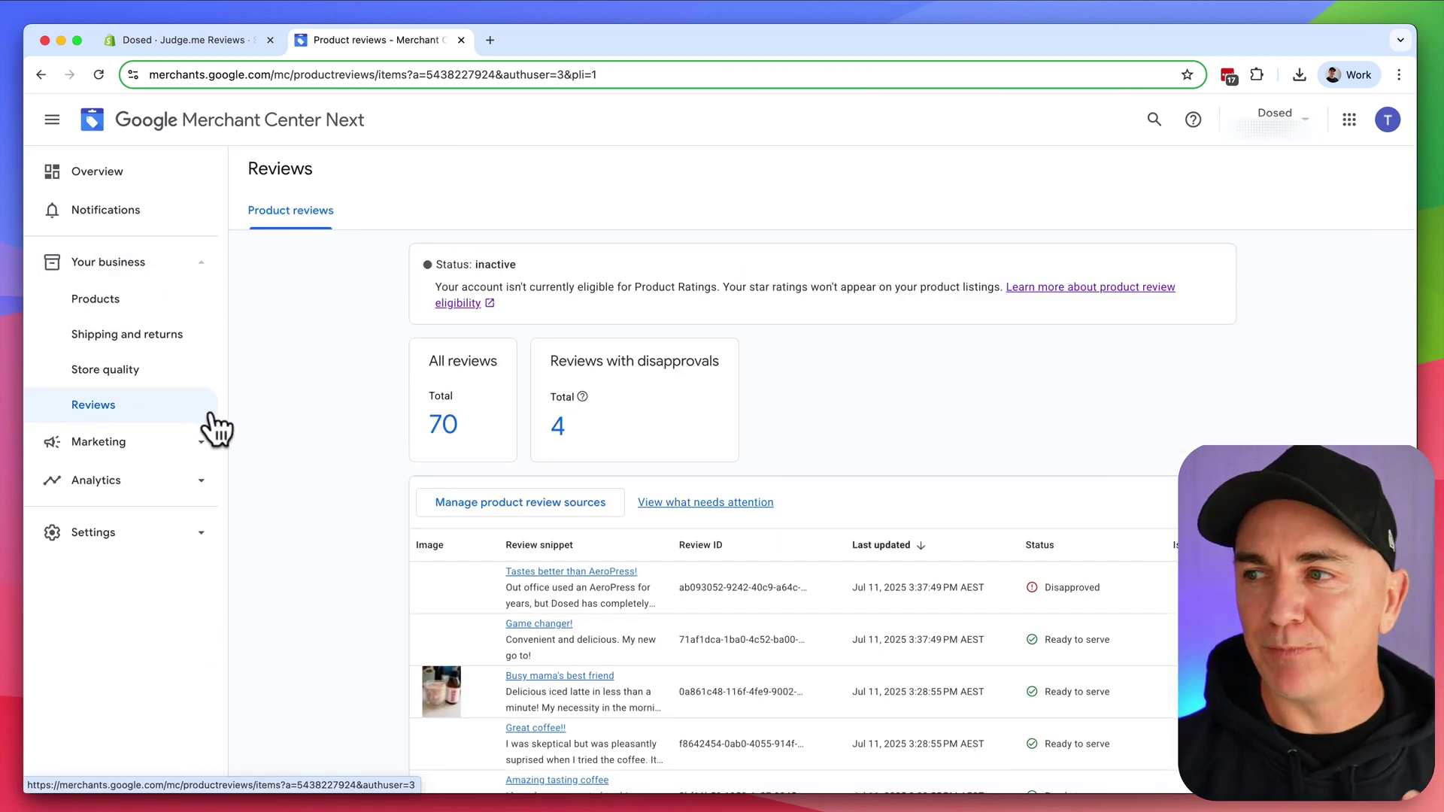